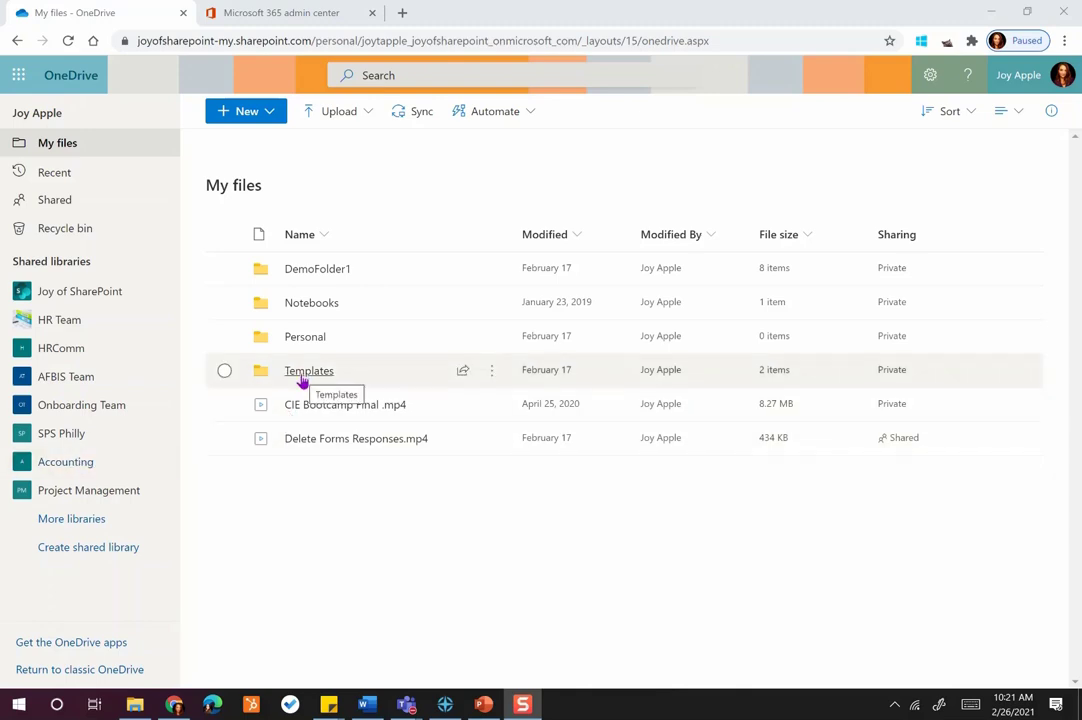
Step: Open DemoFolder1 and bring up the sharing link settings for clipboard.txt
click(326, 272)
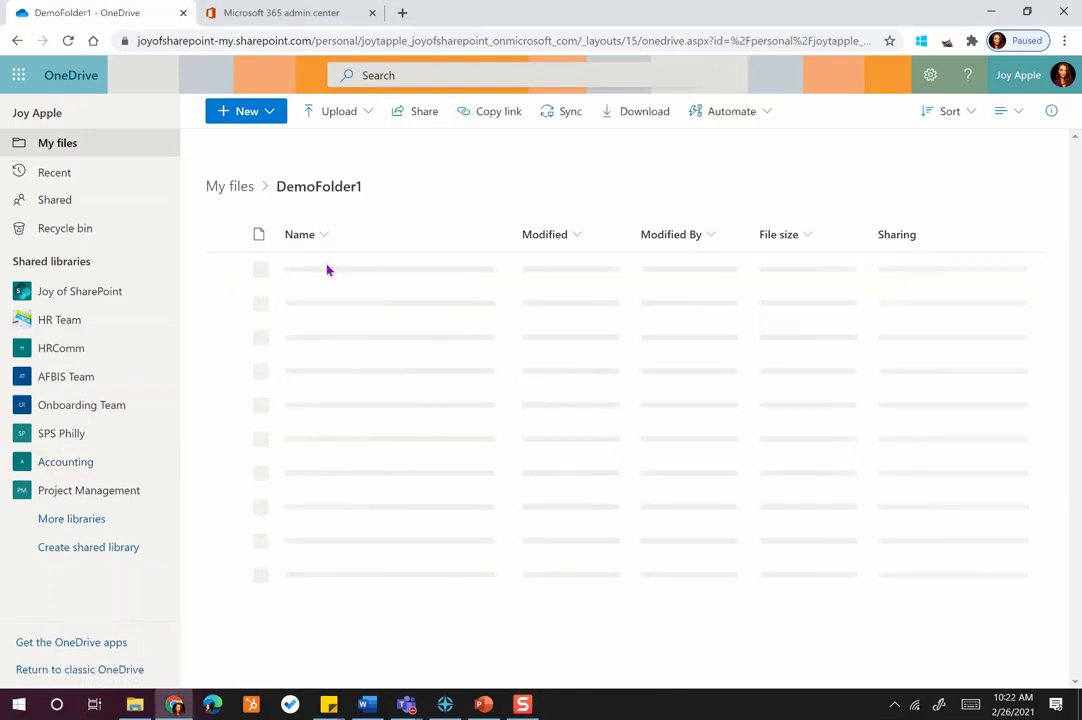
mouse_move(326, 272)
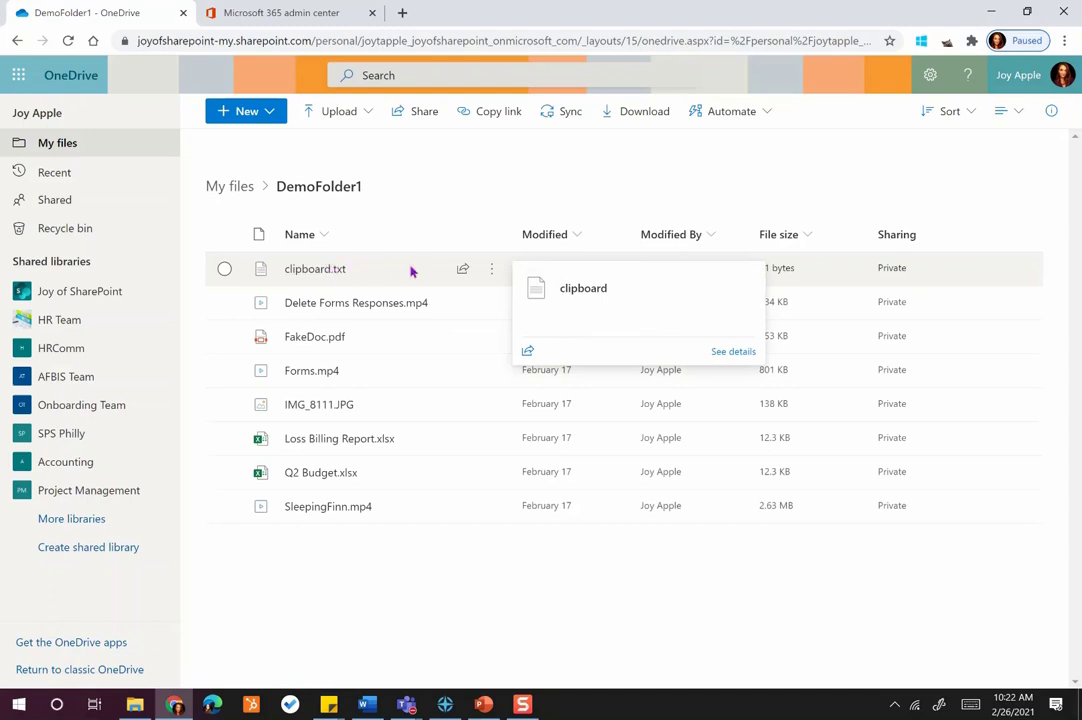
click(466, 272)
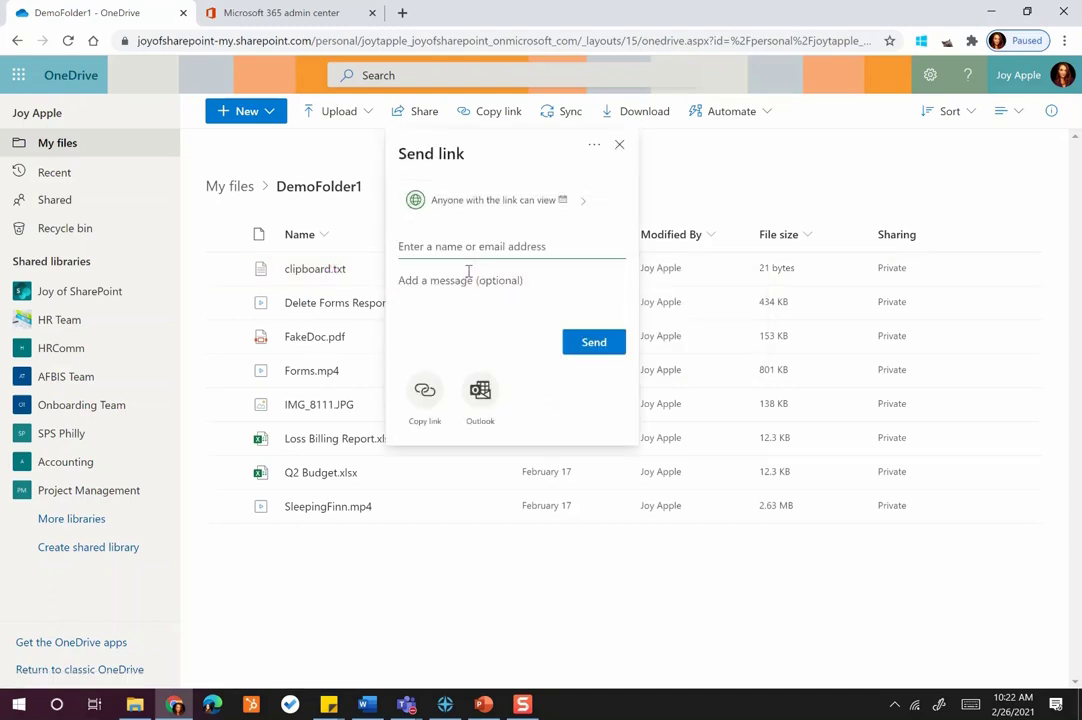
click(479, 203)
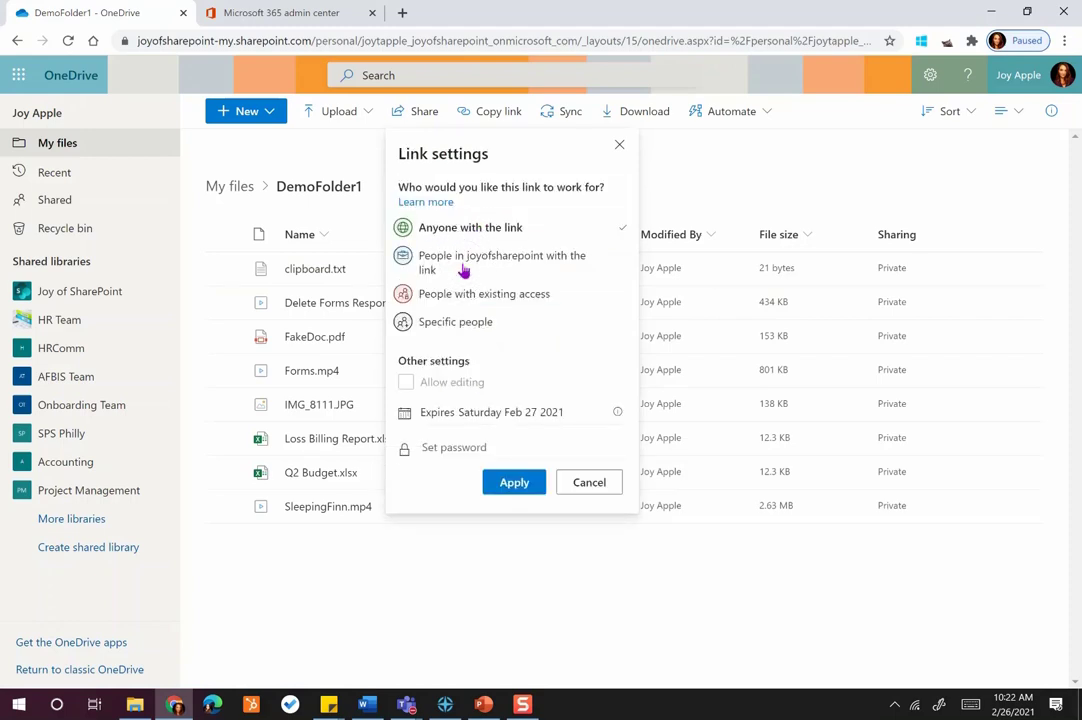
Step: Examine the link audience, expiration date and password options for sharing clipboard.txt
click(463, 301)
click(465, 421)
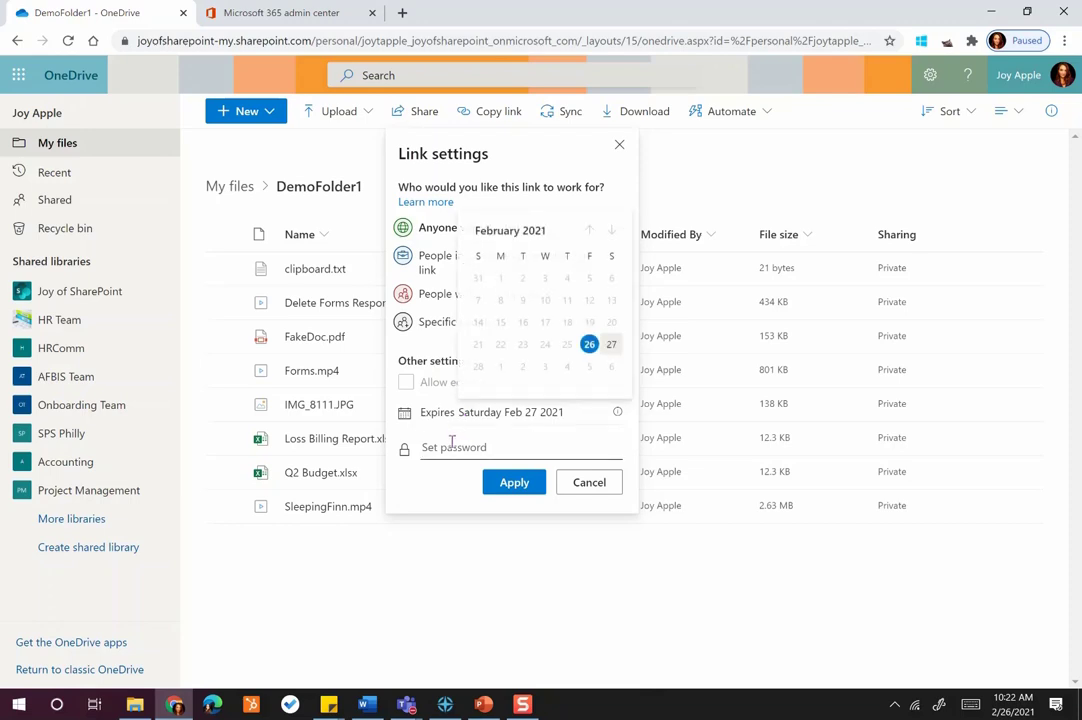
click(442, 447)
click(421, 503)
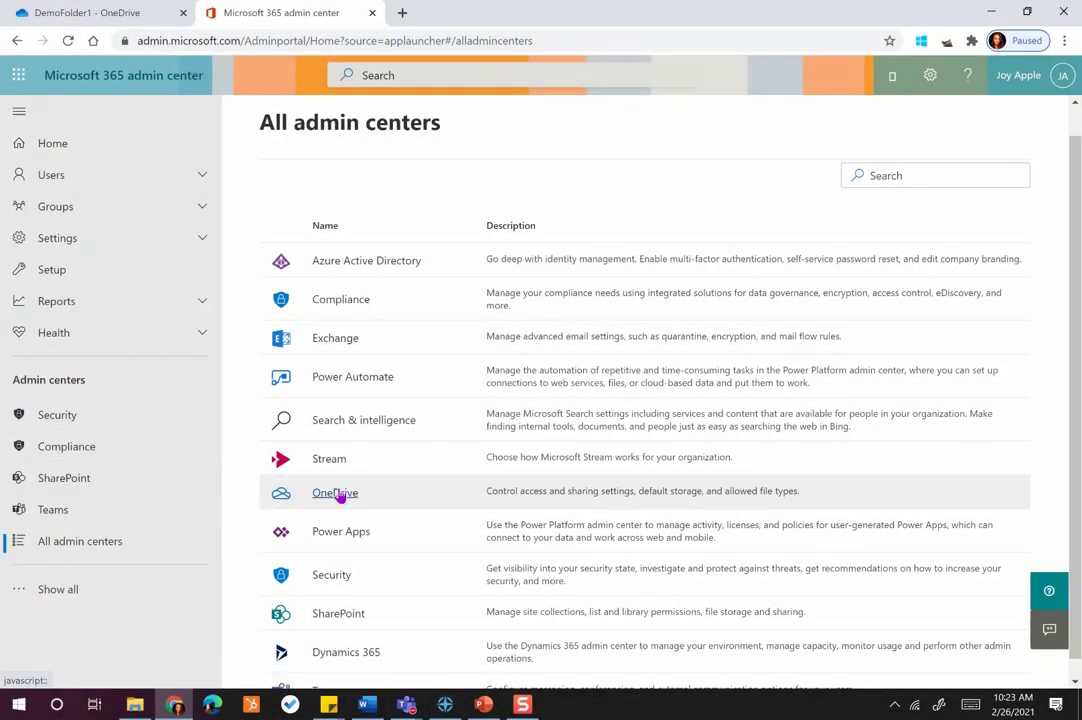
Step: Open the OneDrive admin center from the list of all admin centers and go to its Sharing settings
click(336, 493)
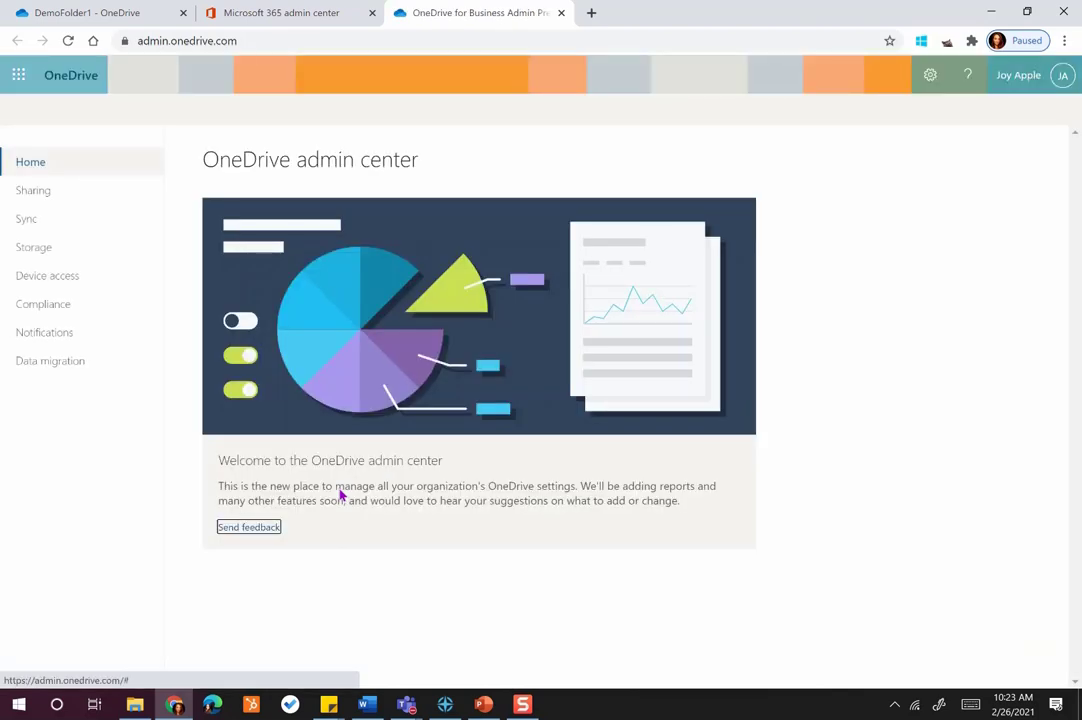
click(38, 199)
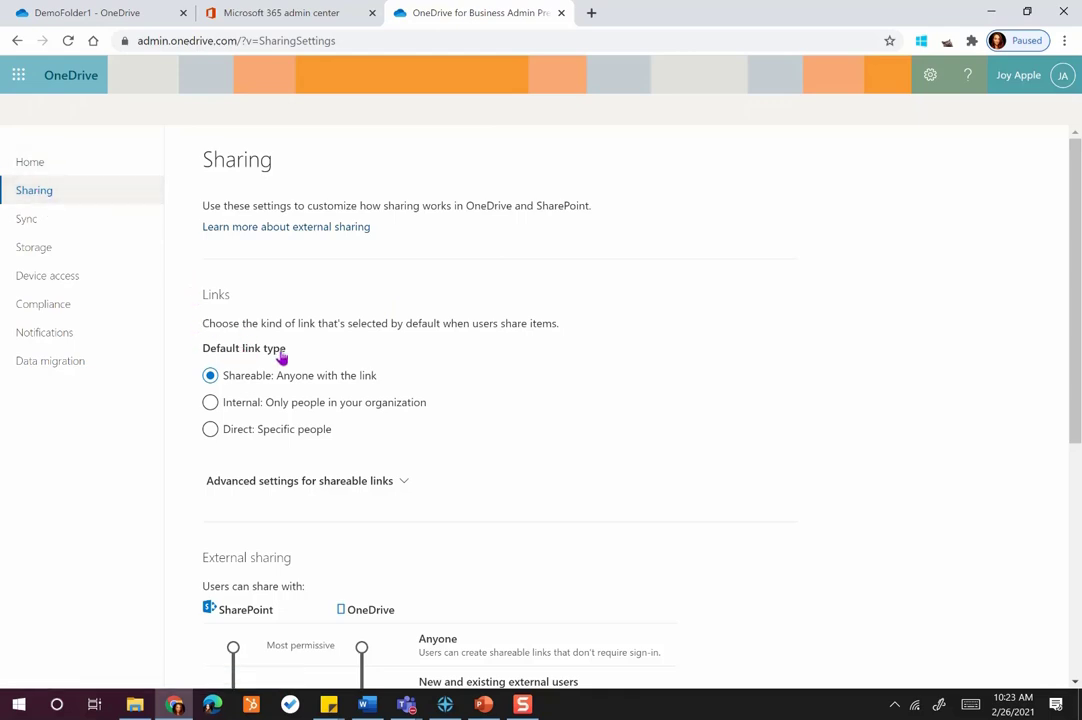
scroll(413, 360, down, 2)
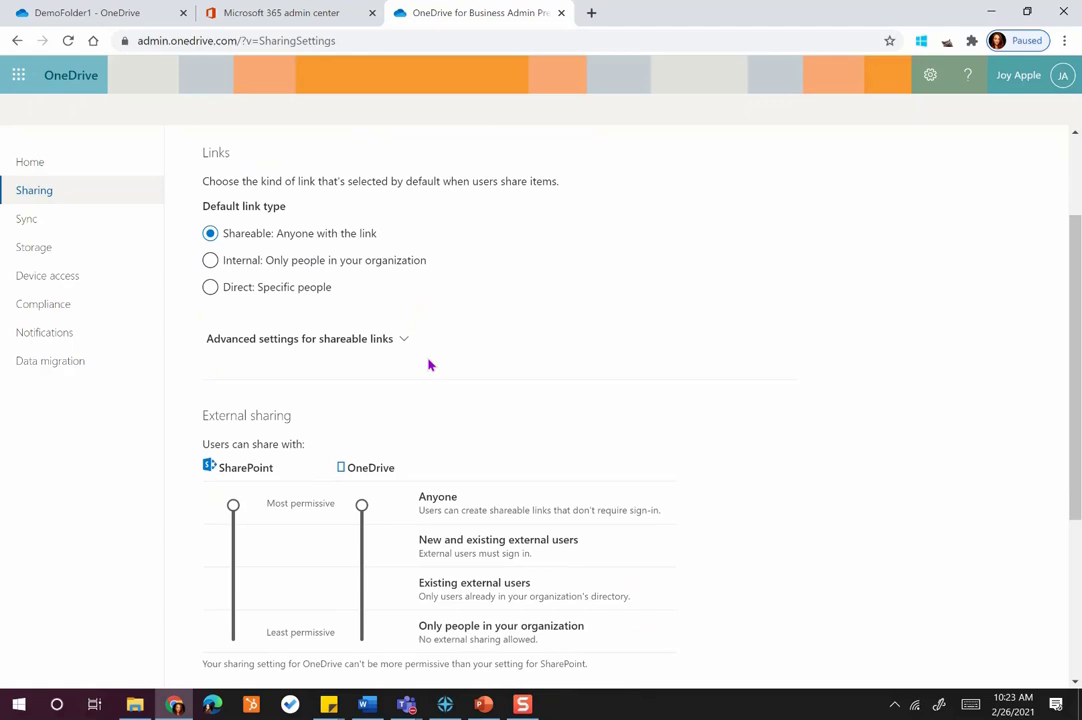
Step: Return to DemoFolder1 and check which link type is offered by default when sharing clipboard.txt
click(88, 12)
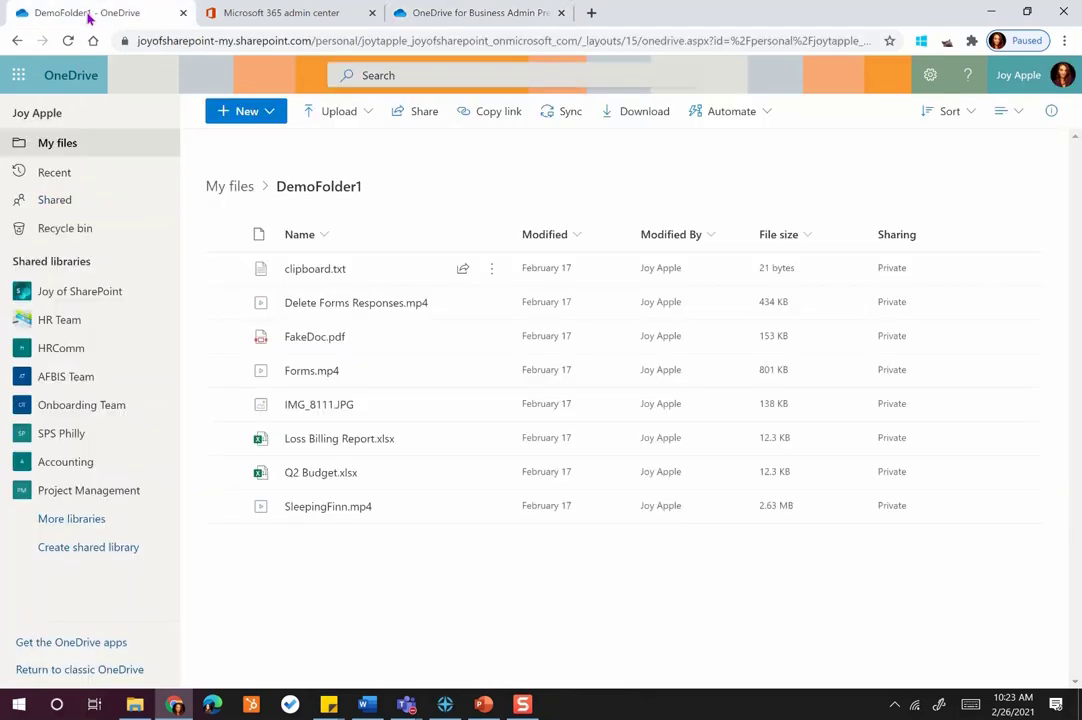
click(225, 274)
click(386, 113)
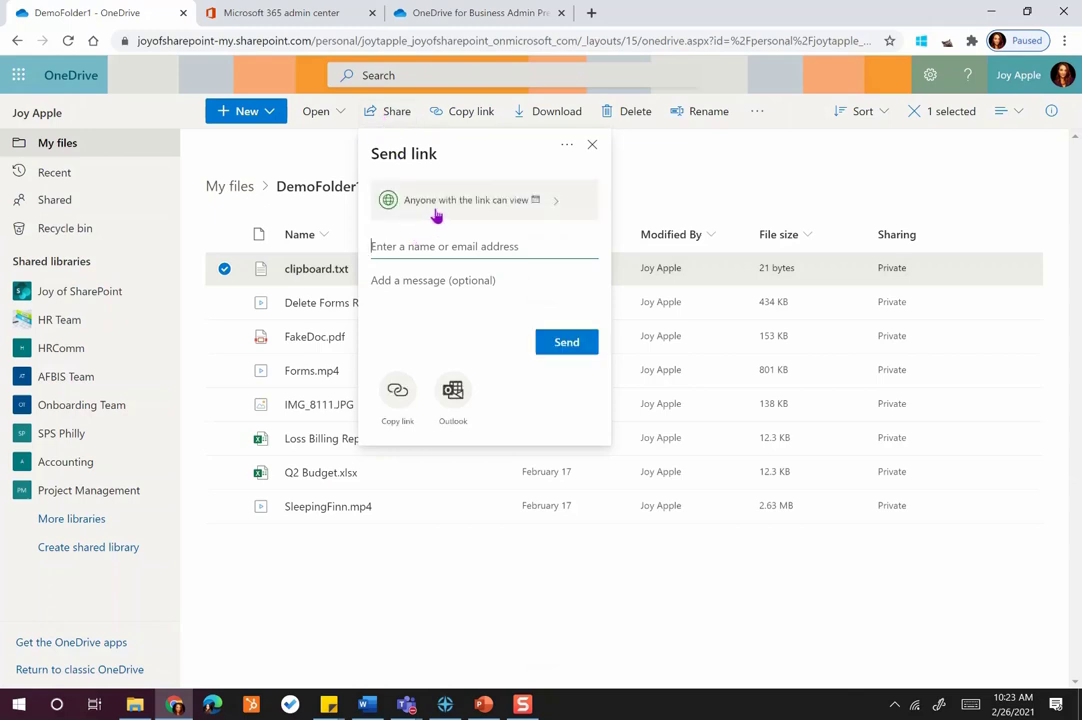
key(ctrl)
Step: Set the default link type in the OneDrive admin center to Internal: Only people in your organization
click(394, 12)
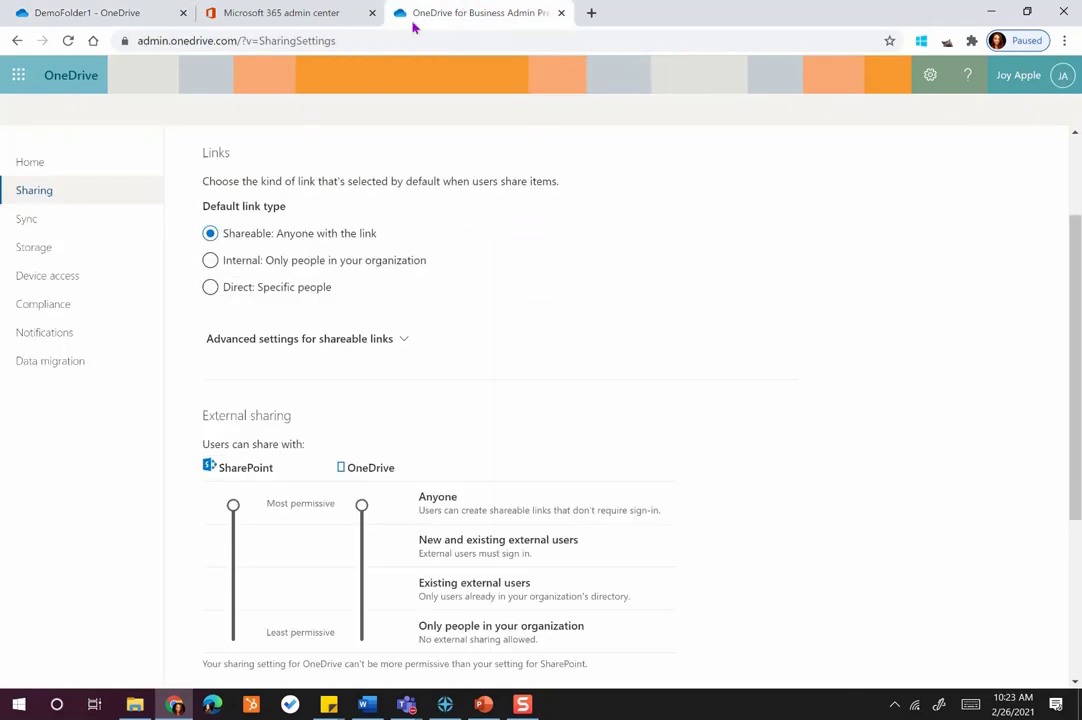
key(ctrl)
click(317, 263)
click(315, 236)
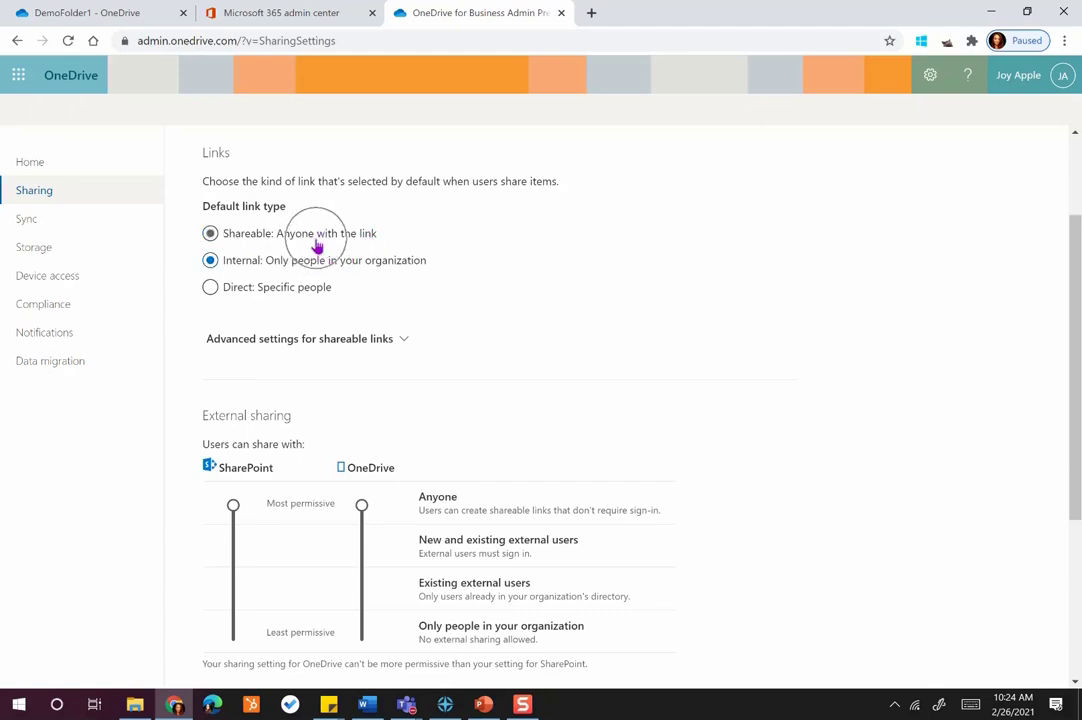
click(315, 261)
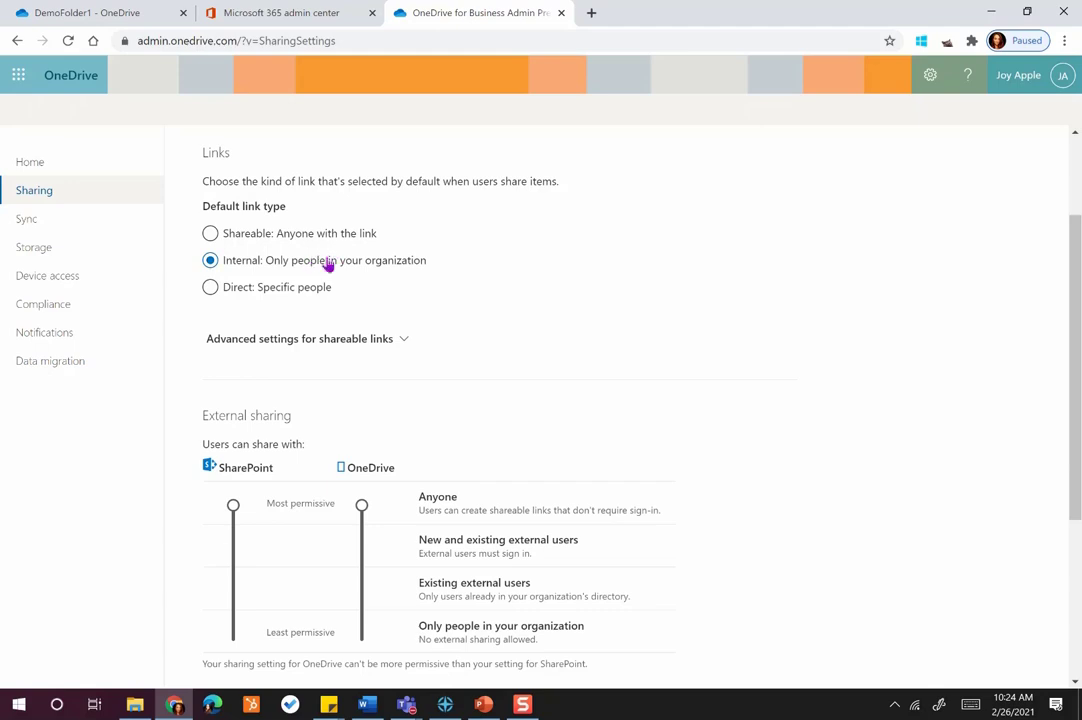
Step: Expand the advanced settings for shareable links and review the permission choices for files and folders
click(402, 340)
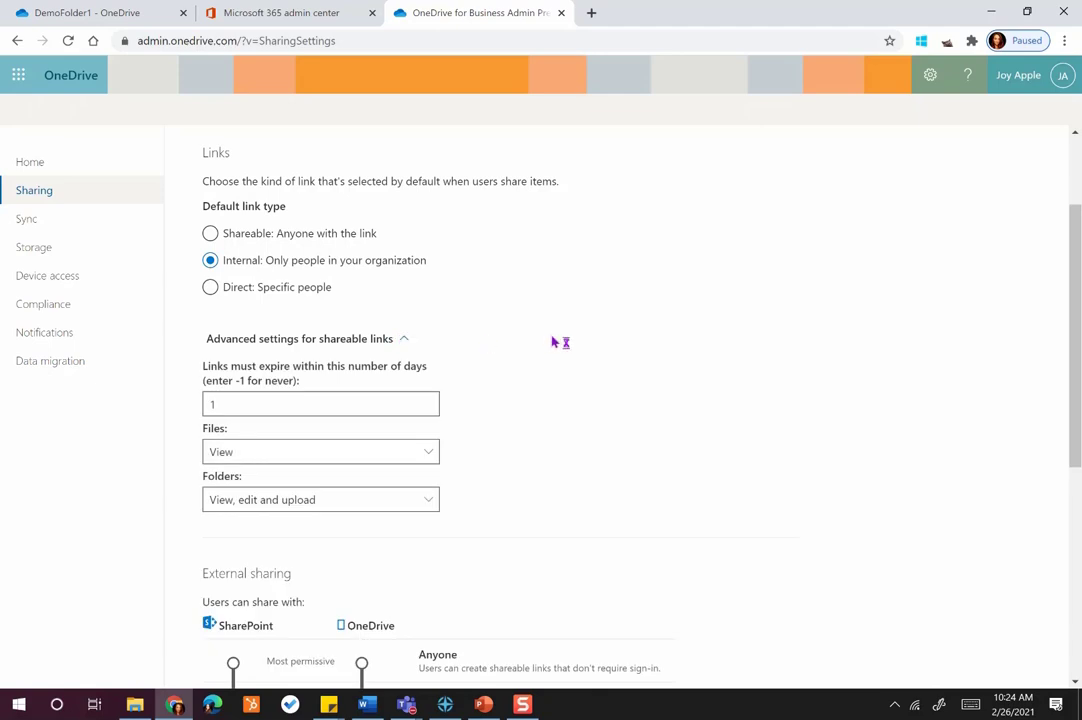
scroll(556, 343, down, 1)
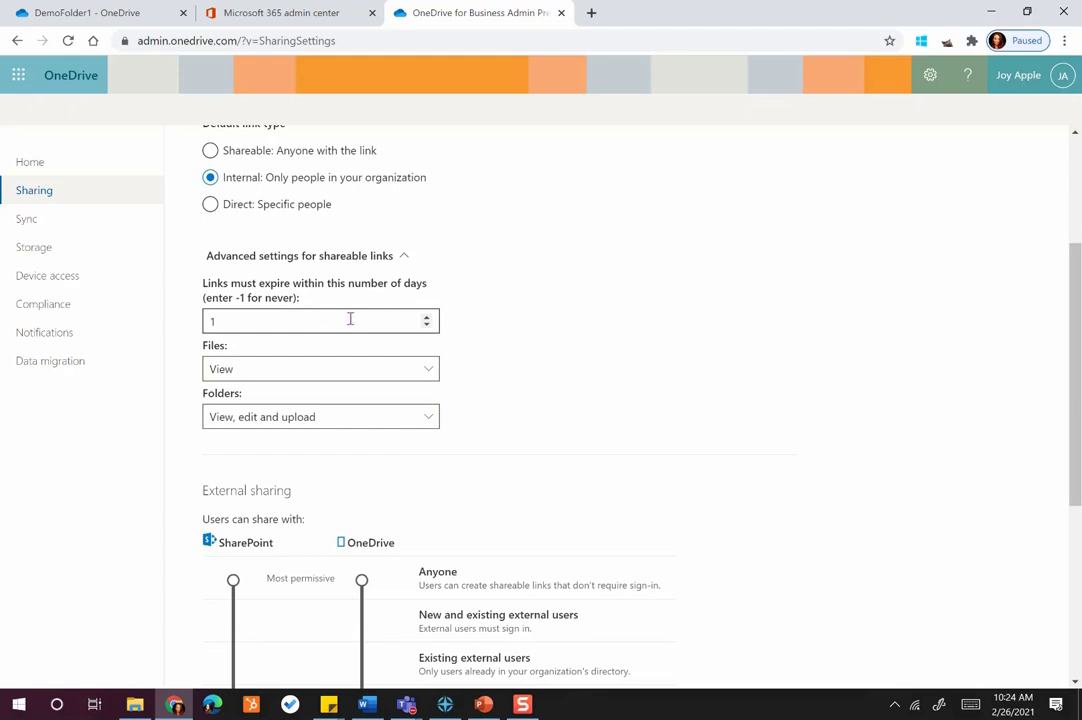
click(418, 369)
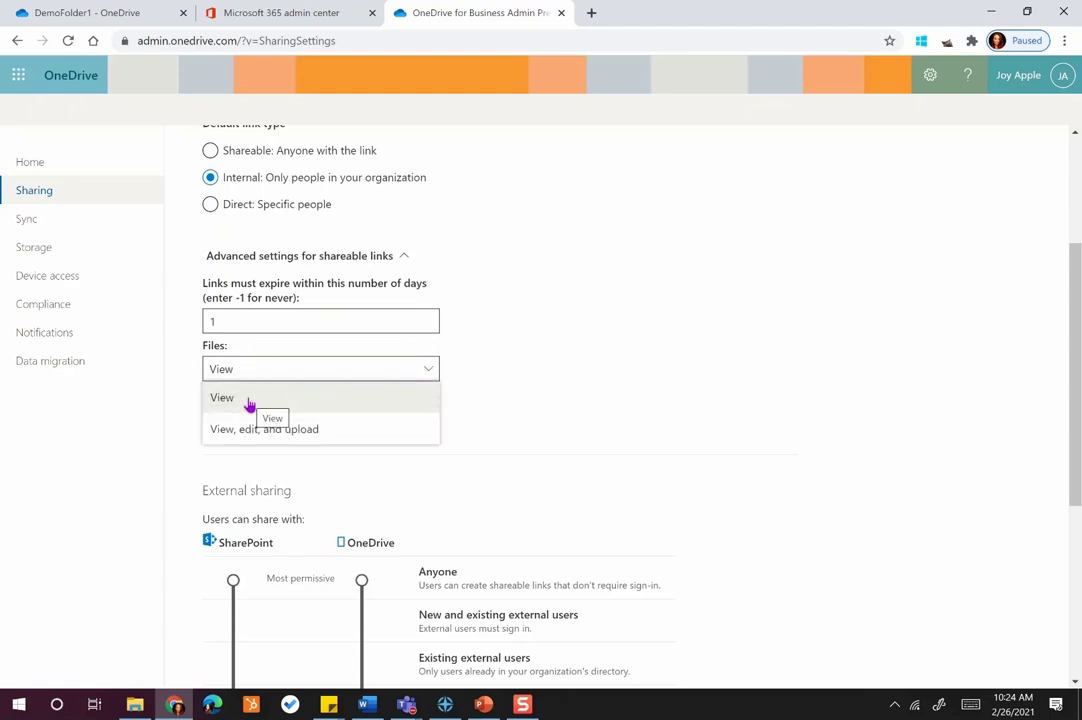
click(301, 377)
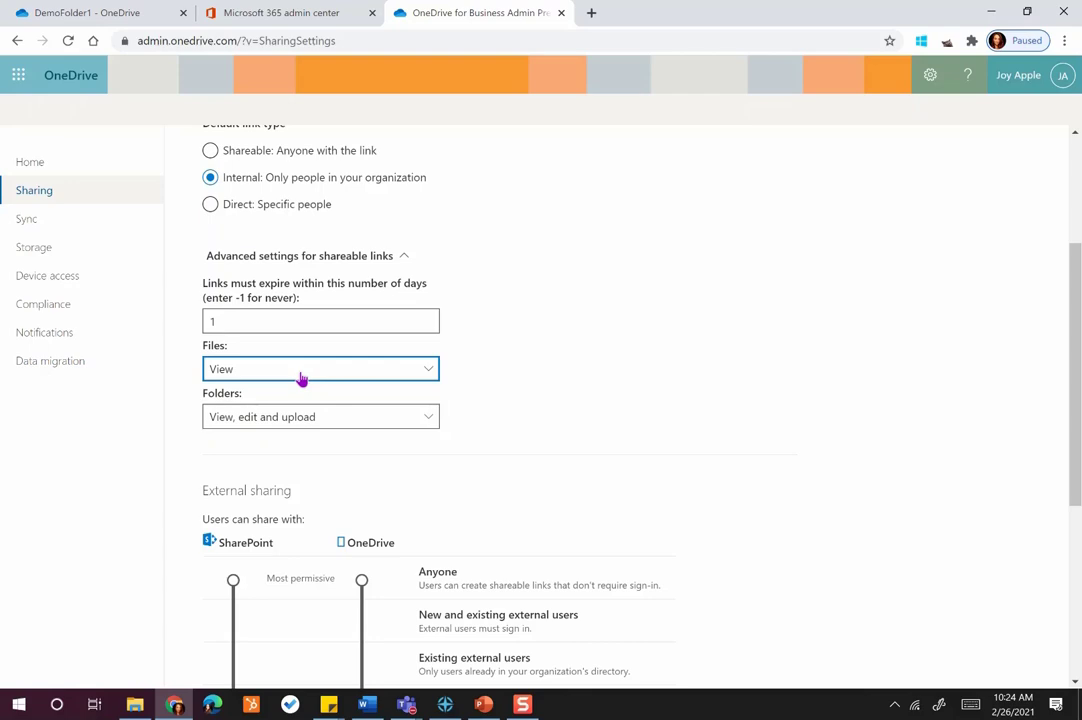
click(335, 425)
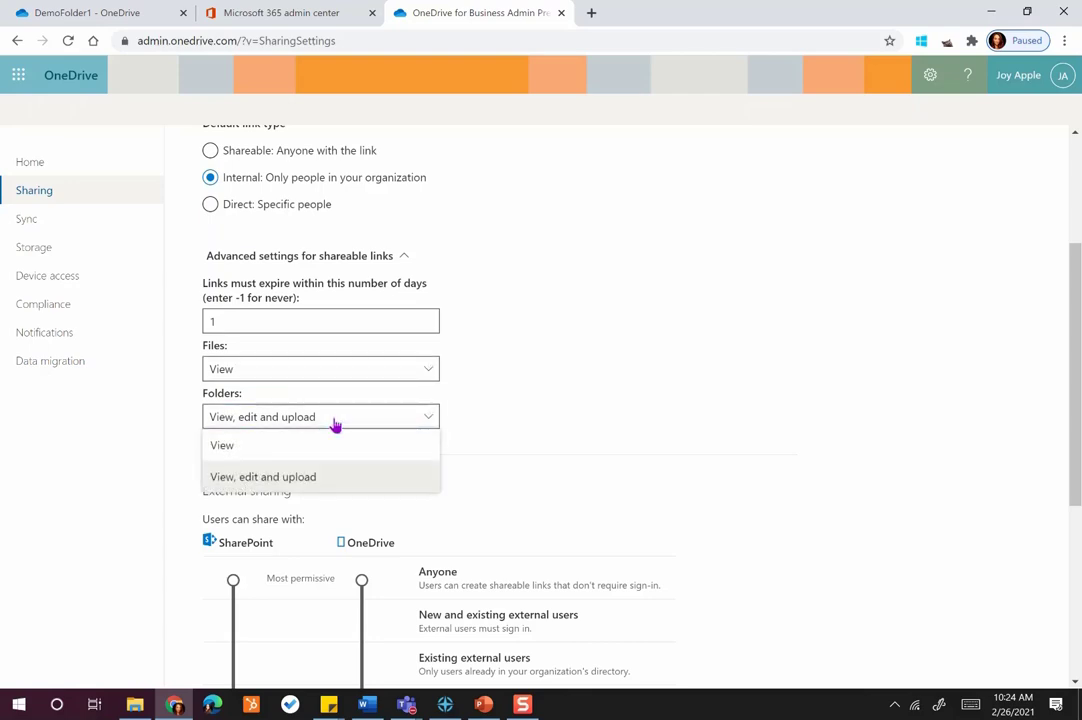
click(335, 425)
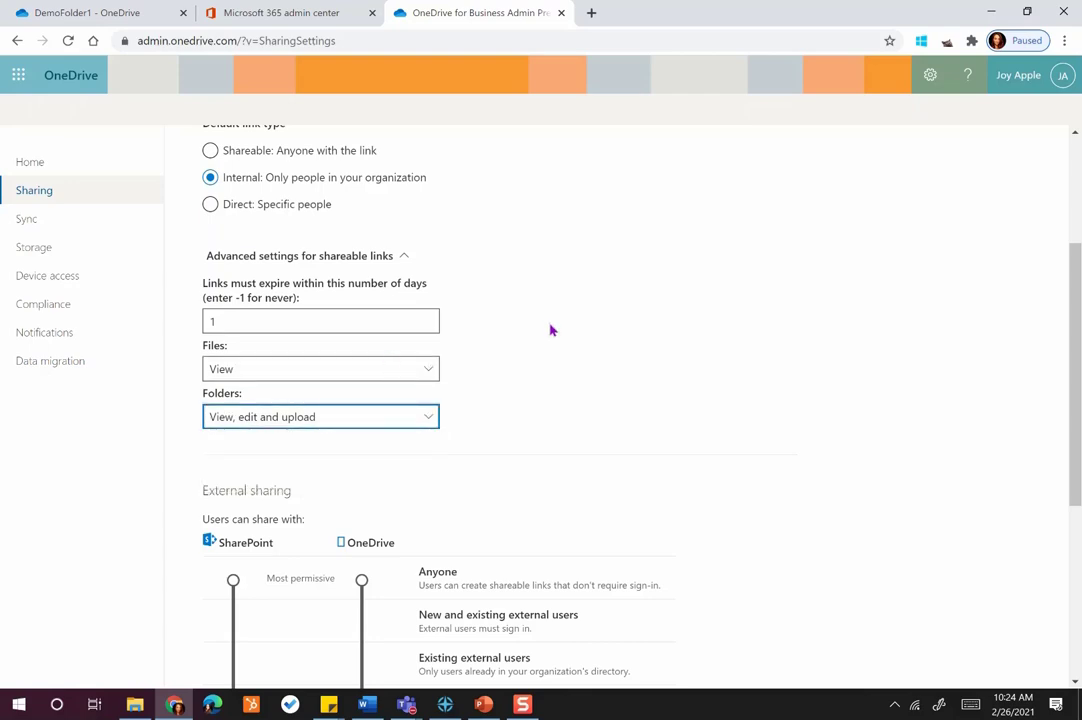
Step: Try restricting OneDrive external sharing to New and existing external users, and put it back to Anyone
scroll(551, 333, down, 1)
scroll(551, 333, down, 1)
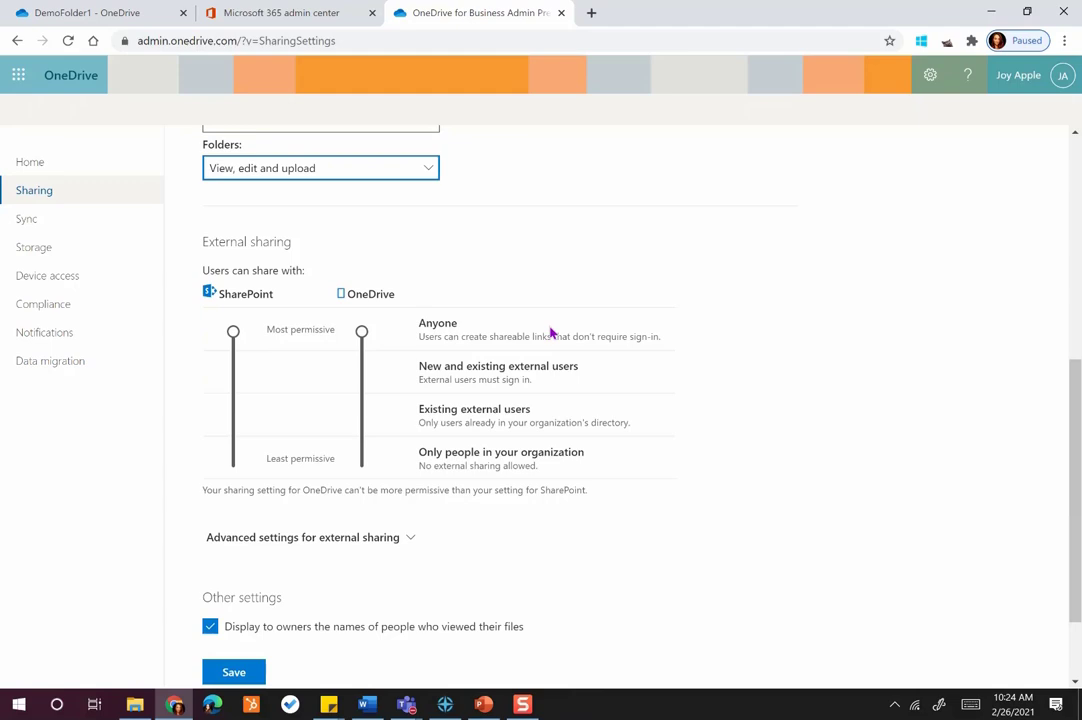
key(ctrl)
key(ctrl)
drag(362, 333, 362, 386)
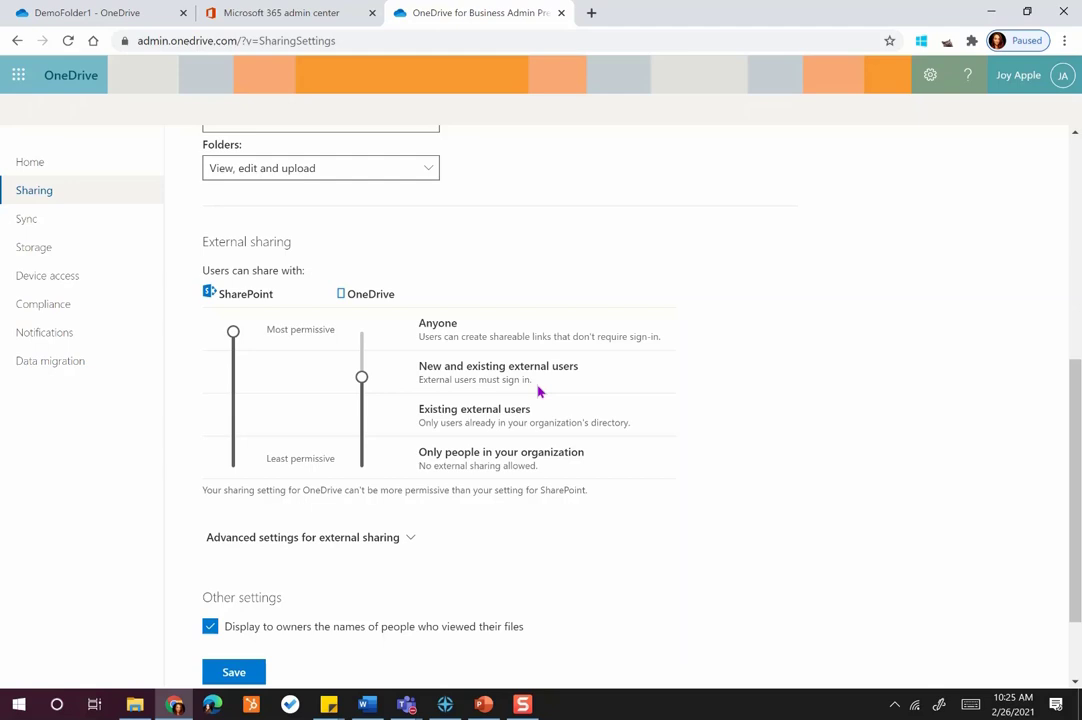
drag(362, 377, 361, 331)
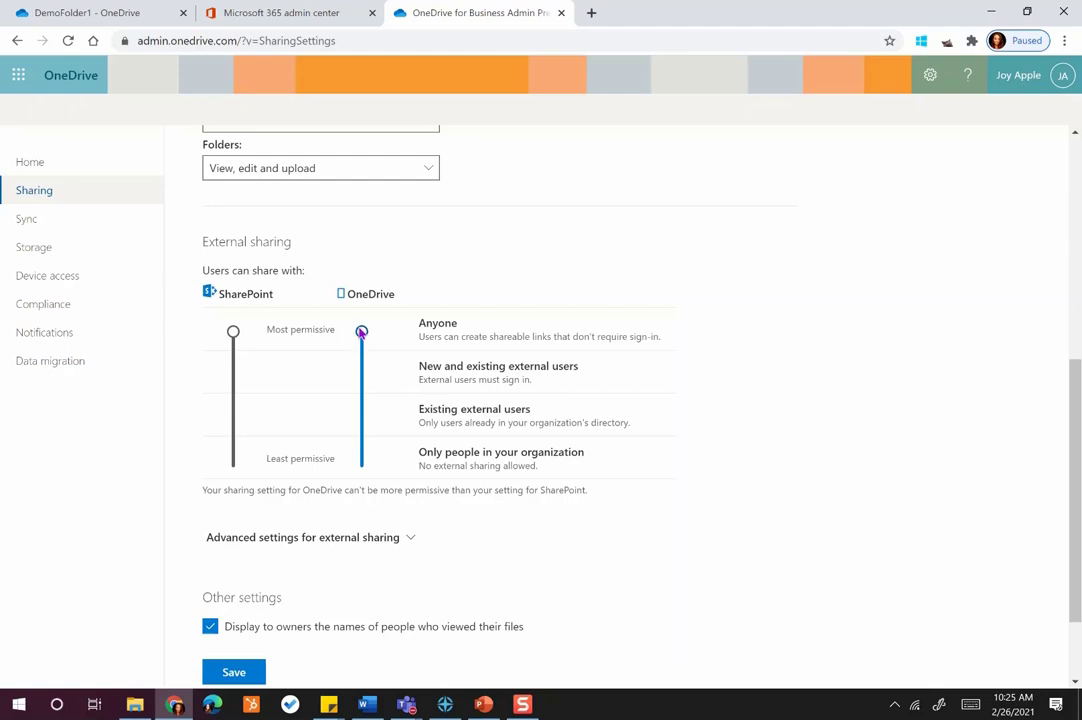
Step: Expand the advanced settings for external sharing and review the domain, invitation and resharing options
click(410, 540)
scroll(463, 521, down, 2)
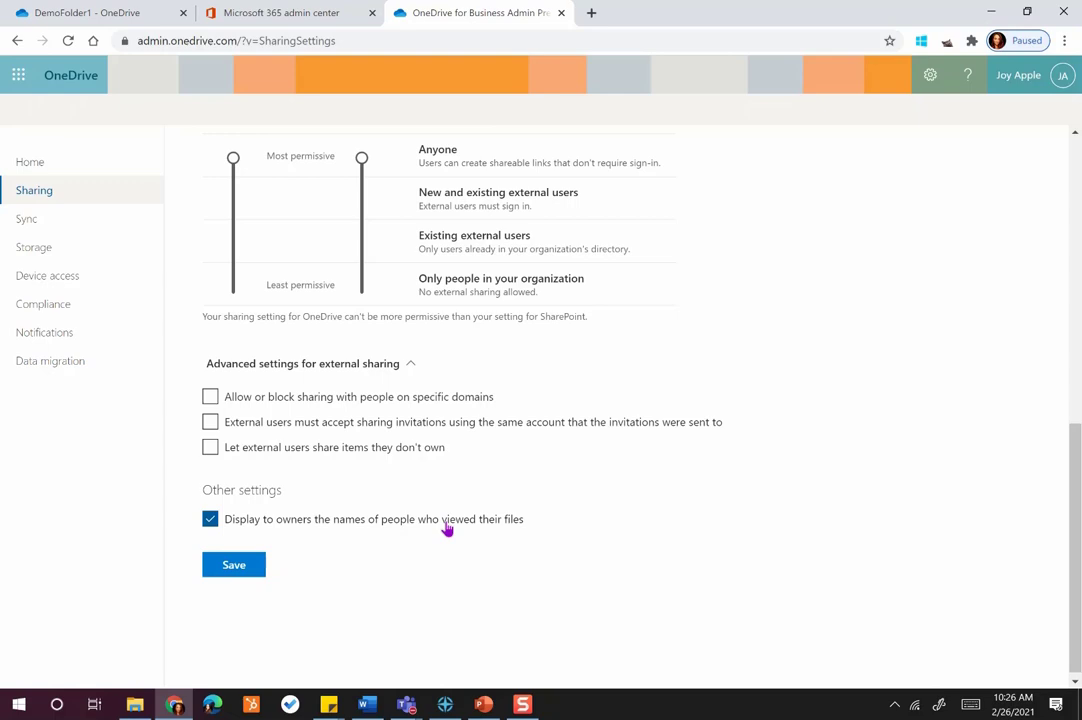
click(614, 428)
Step: Save the sharing settings with Internal: Only people in your organization as the default link type
scroll(616, 432, up, 2)
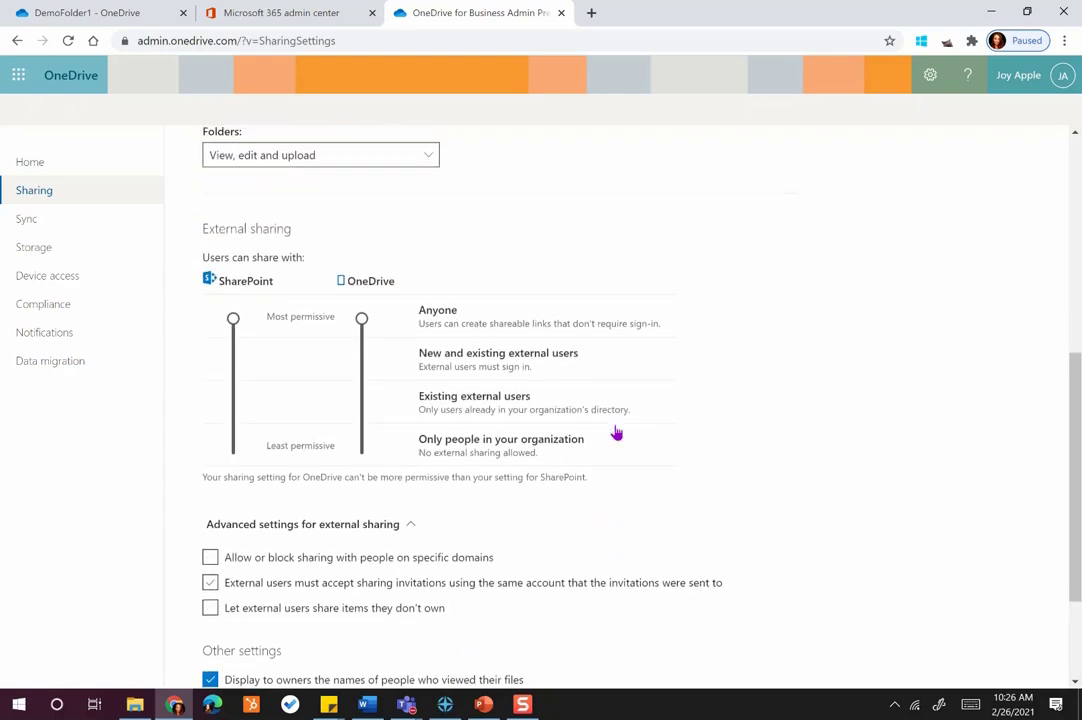
scroll(616, 432, up, 3)
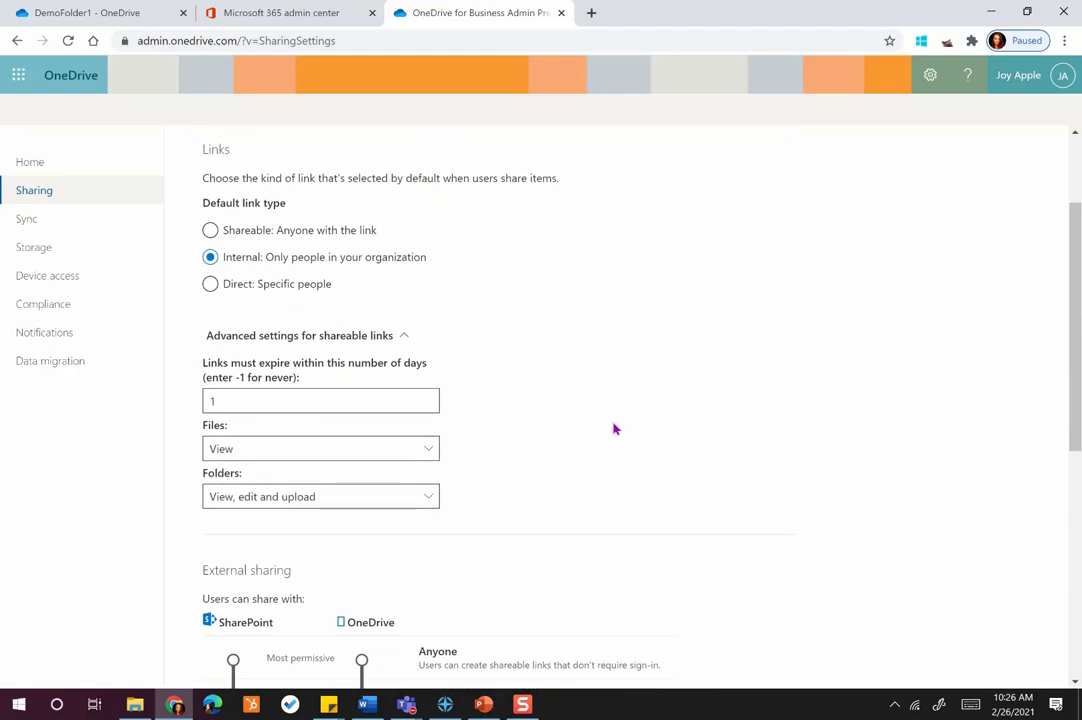
click(330, 264)
click(330, 265)
scroll(381, 256, down, 5)
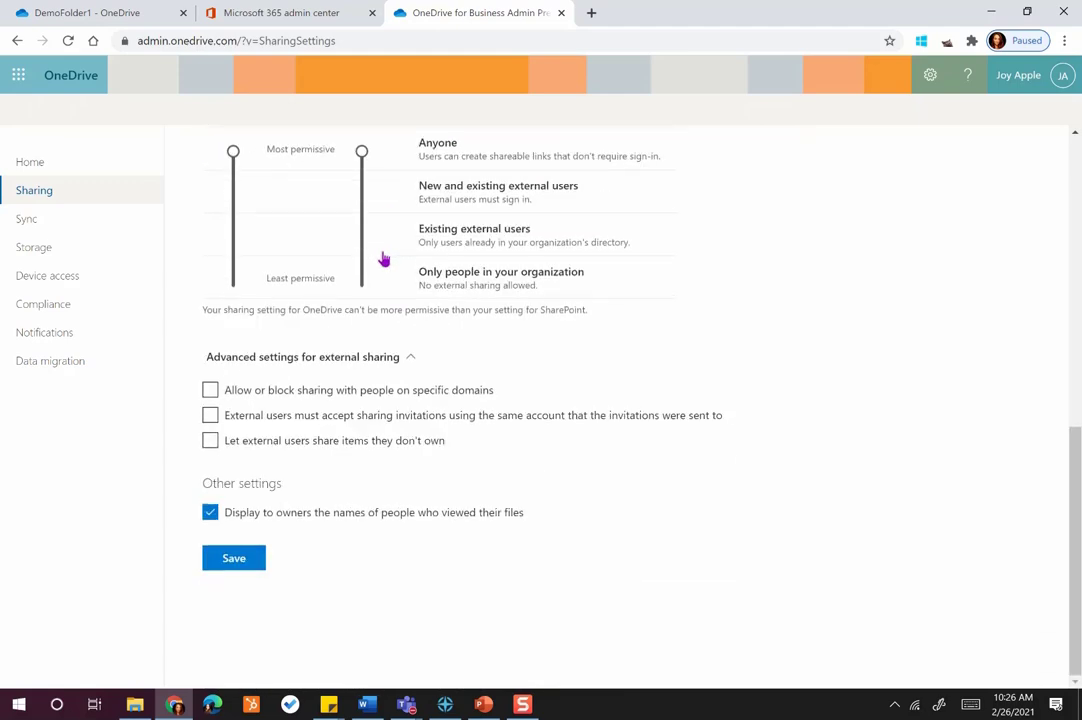
click(233, 560)
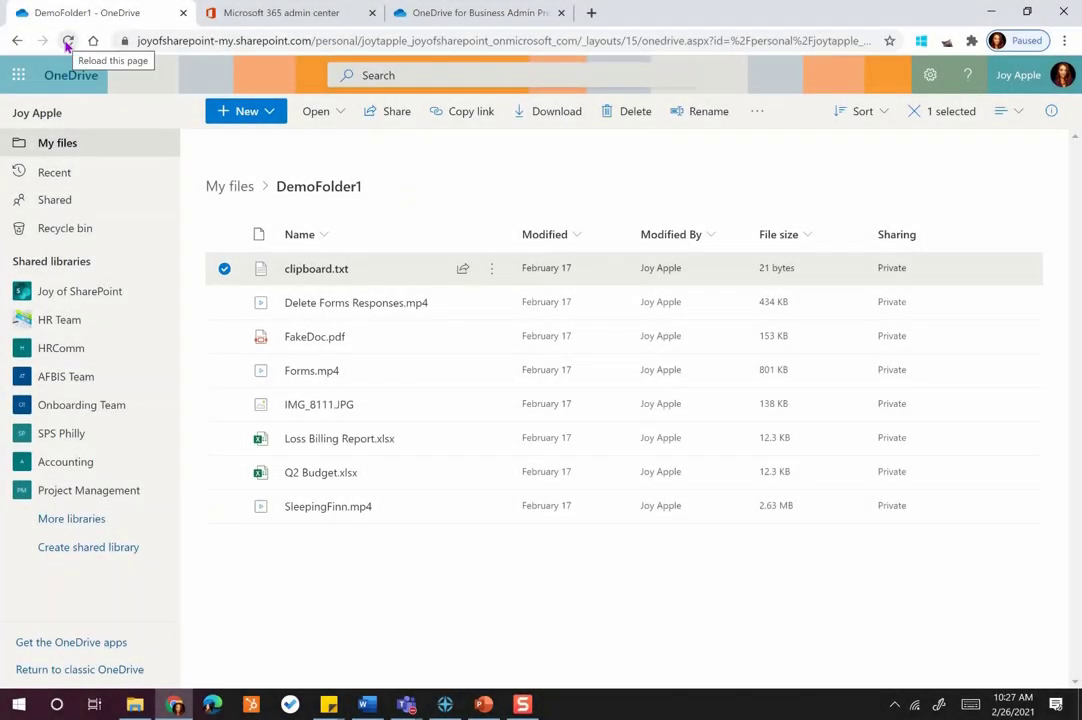
Step: Reload DemoFolder1 in OneDrive and open the link settings for sharing clipboard.txt
click(67, 42)
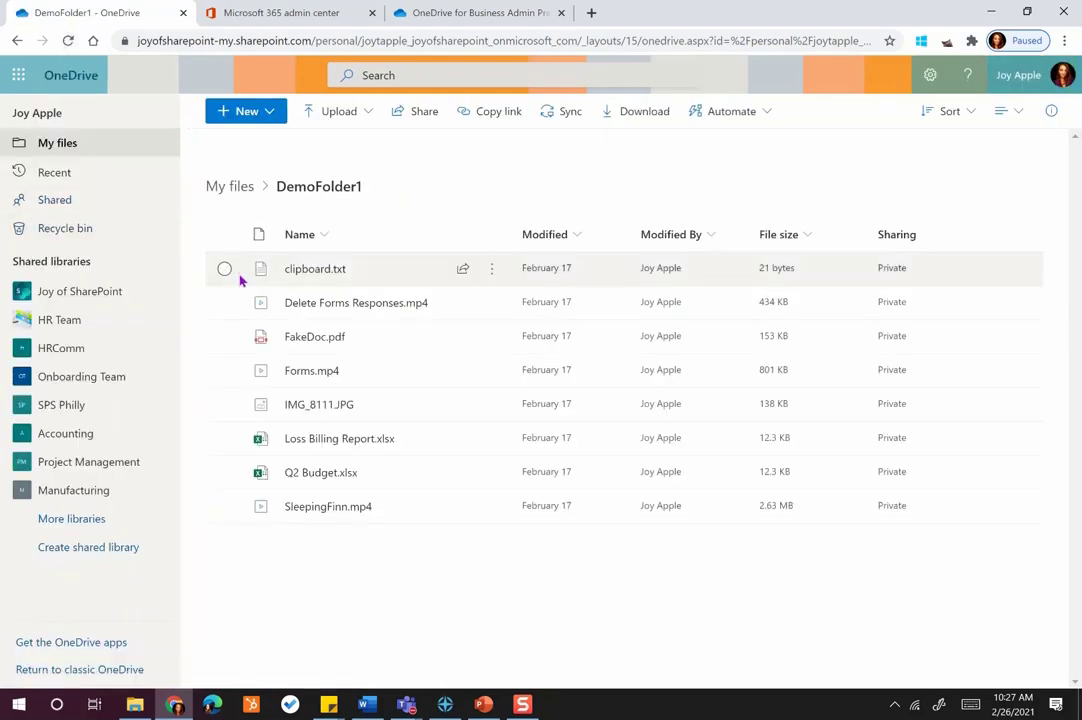
click(463, 270)
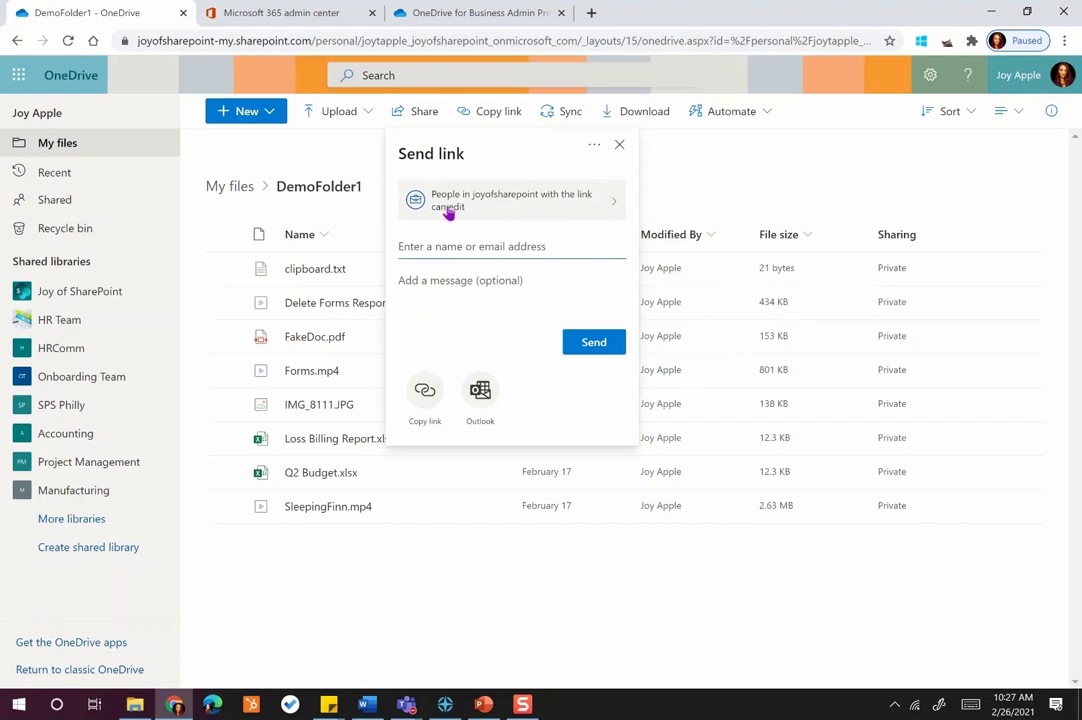
click(531, 205)
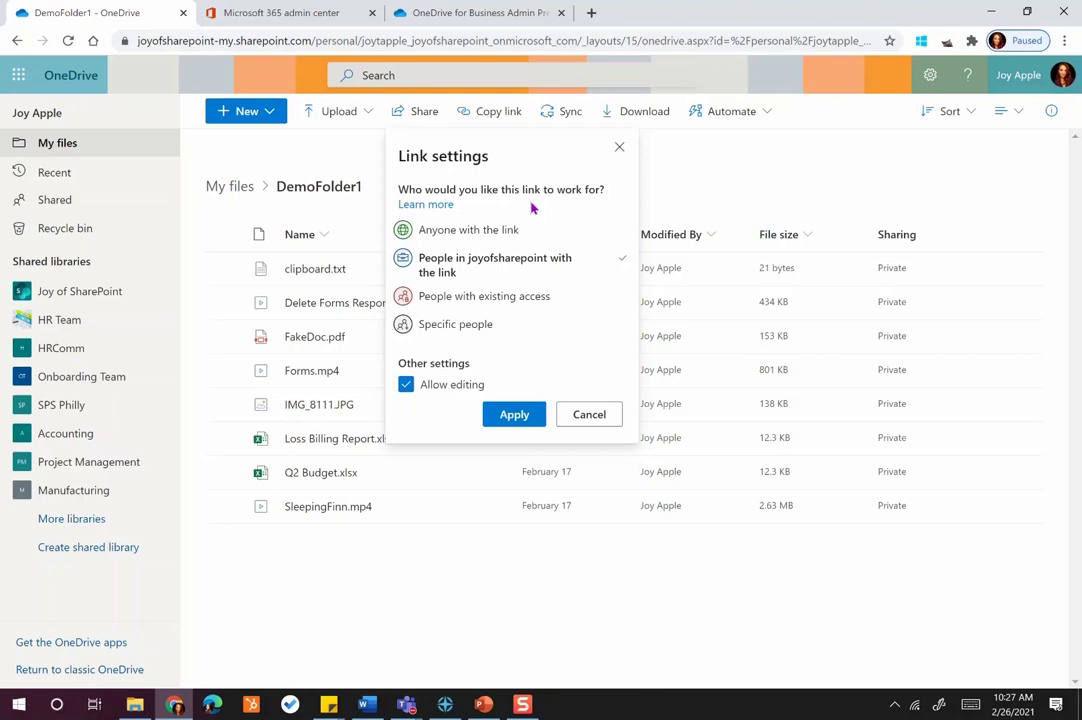
Step: Apply the link settings for People in joyofsharepoint with the link, with editing allowed
click(446, 236)
click(405, 389)
click(405, 384)
click(517, 420)
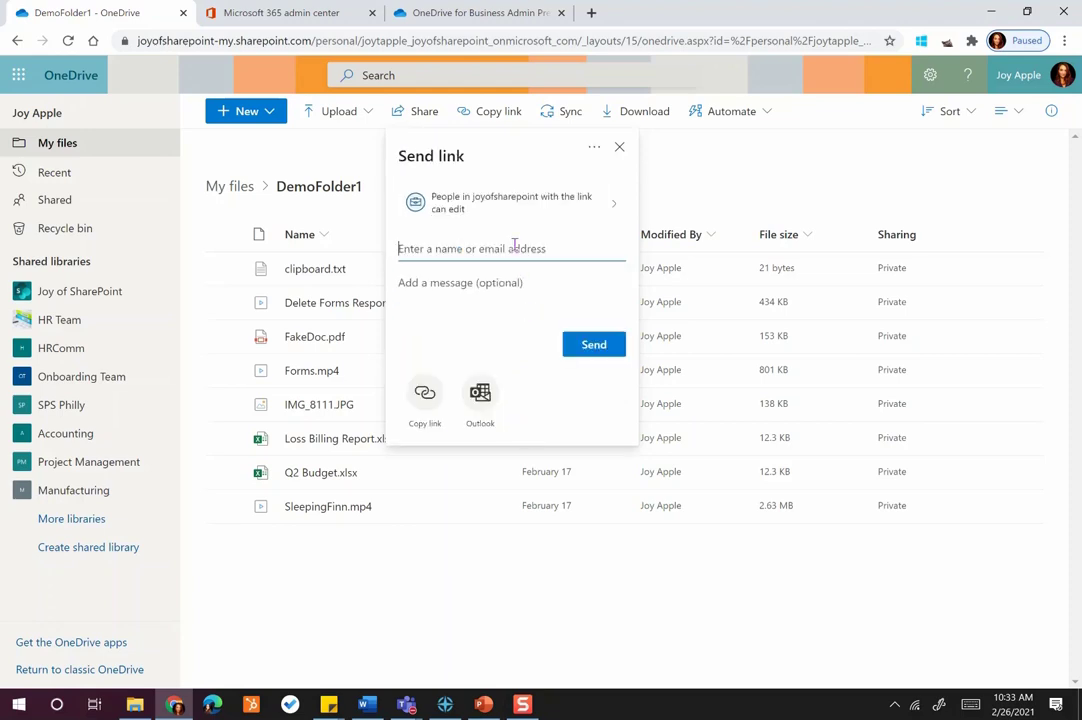
Step: Send the clipboard.txt sharing link to the colleague with the message "Please review" and dismiss the confirmation
text(bob)
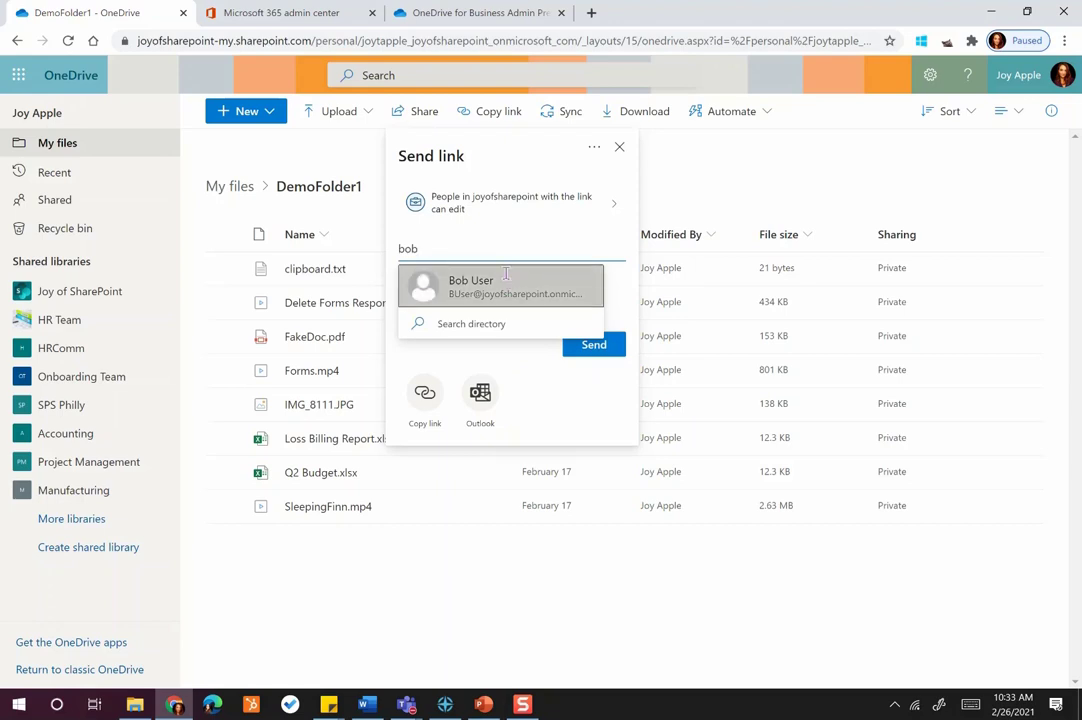
click(506, 273)
click(474, 320)
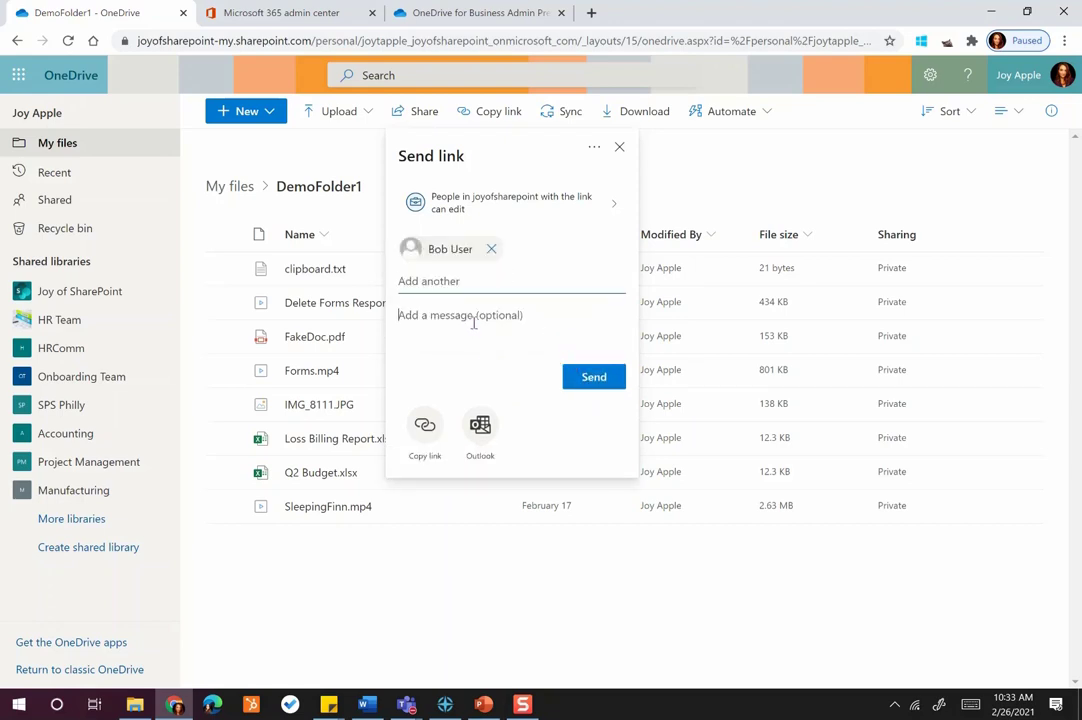
text(Please re)
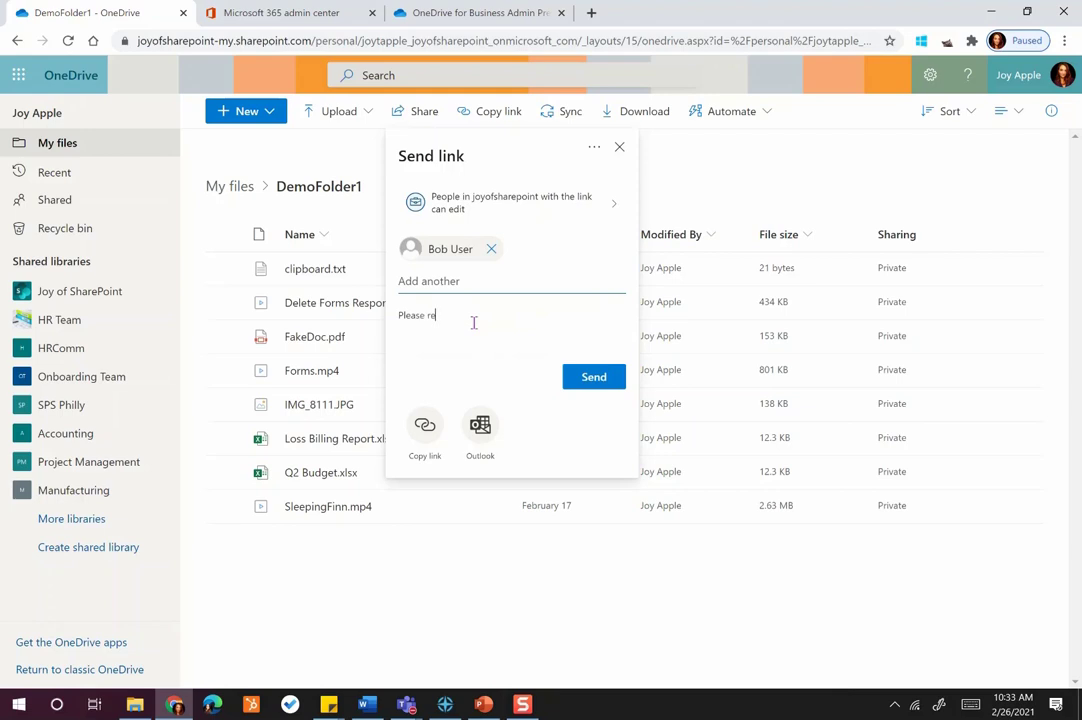
text(view)
click(609, 381)
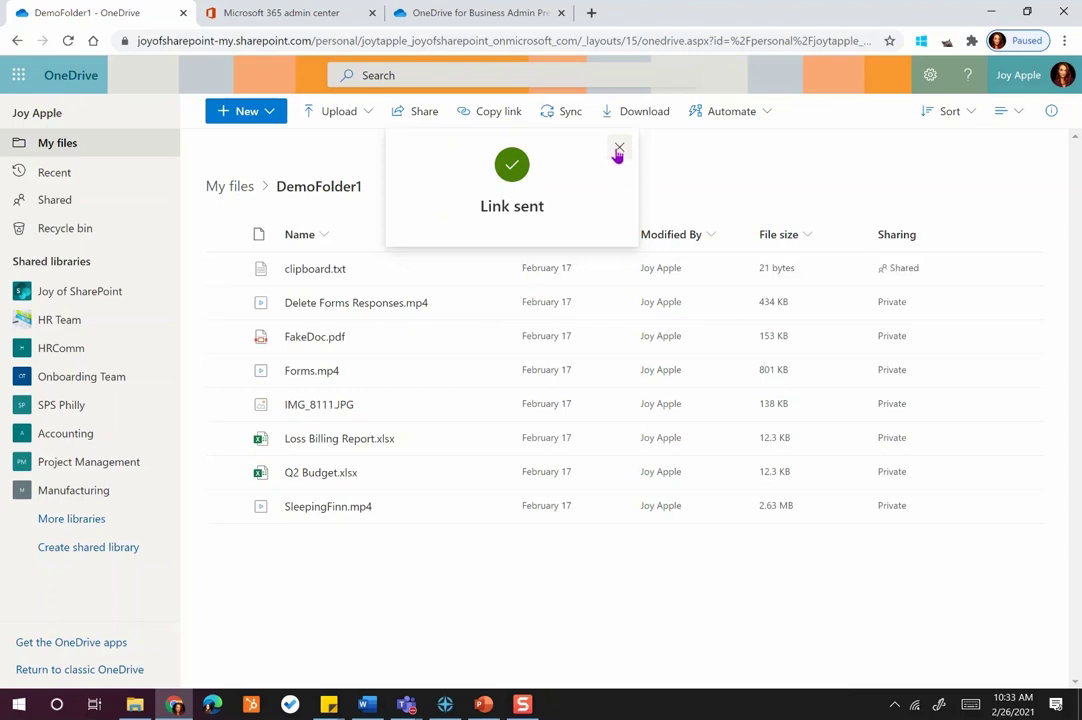
click(617, 150)
Step: Open the access details for clipboard.txt and check who its organization-wide sharing link is shared with
click(899, 275)
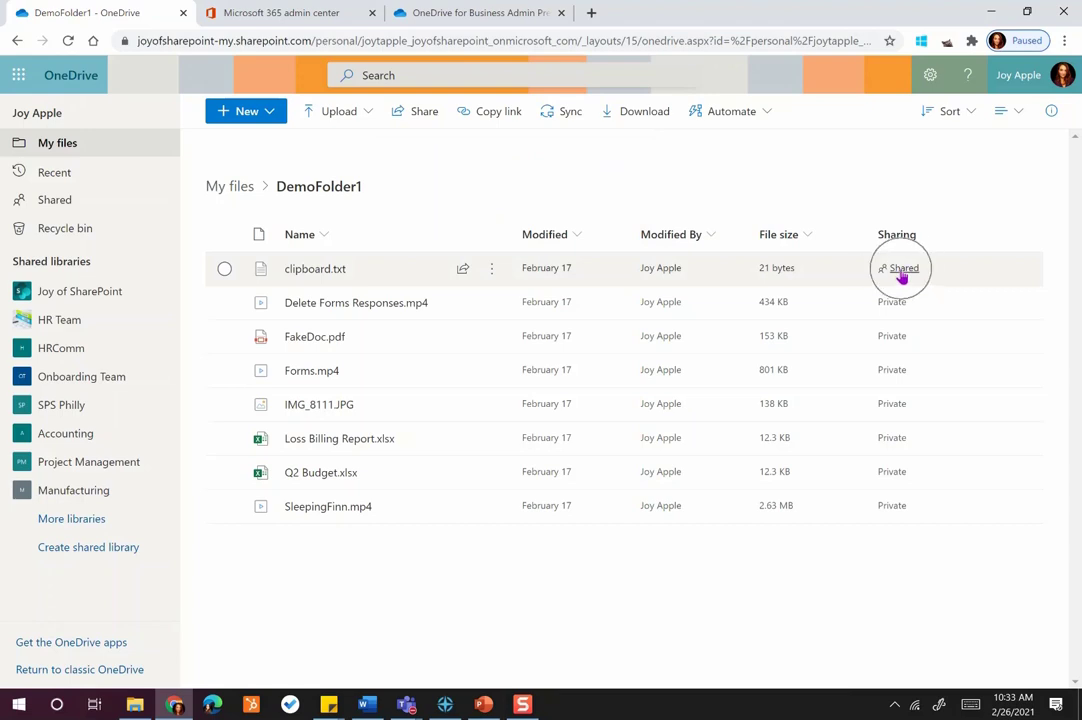
click(900, 275)
click(900, 275)
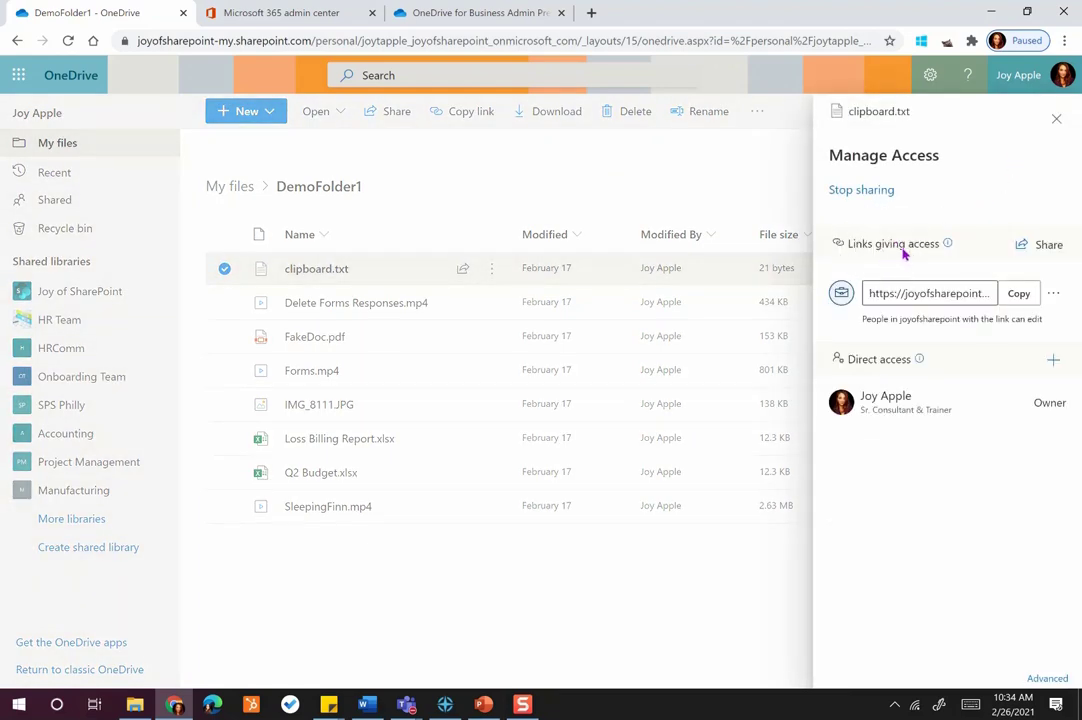
click(1050, 295)
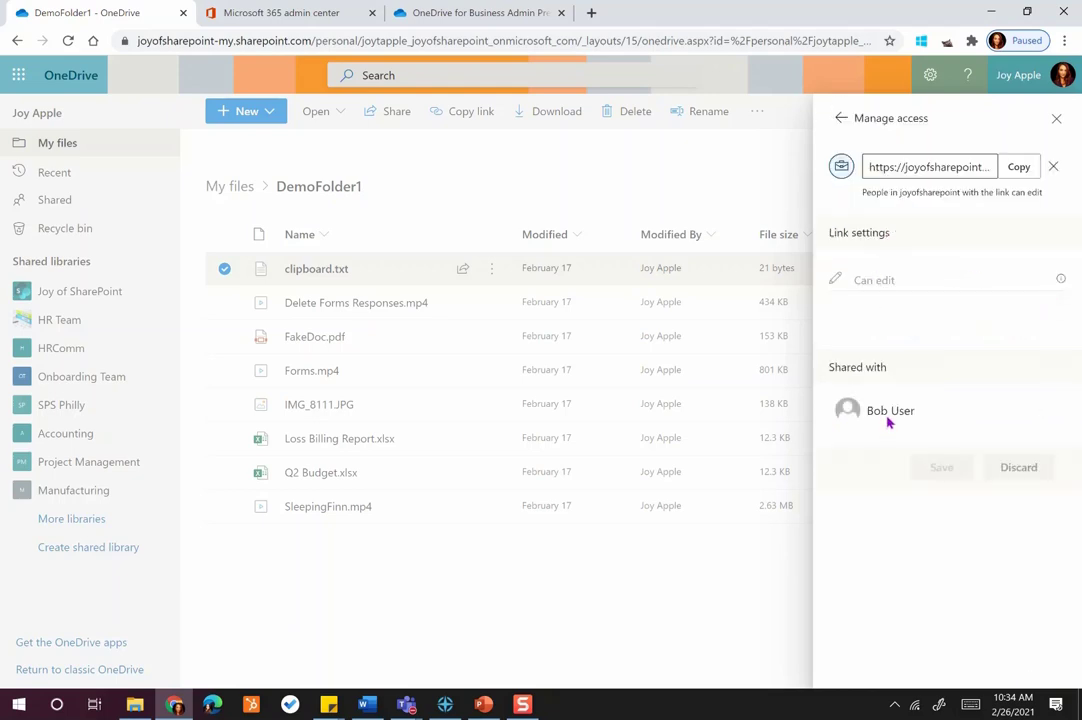
key(ctrl)
Step: Delete the organization-wide sharing link of clipboard.txt and close its access details
click(1054, 169)
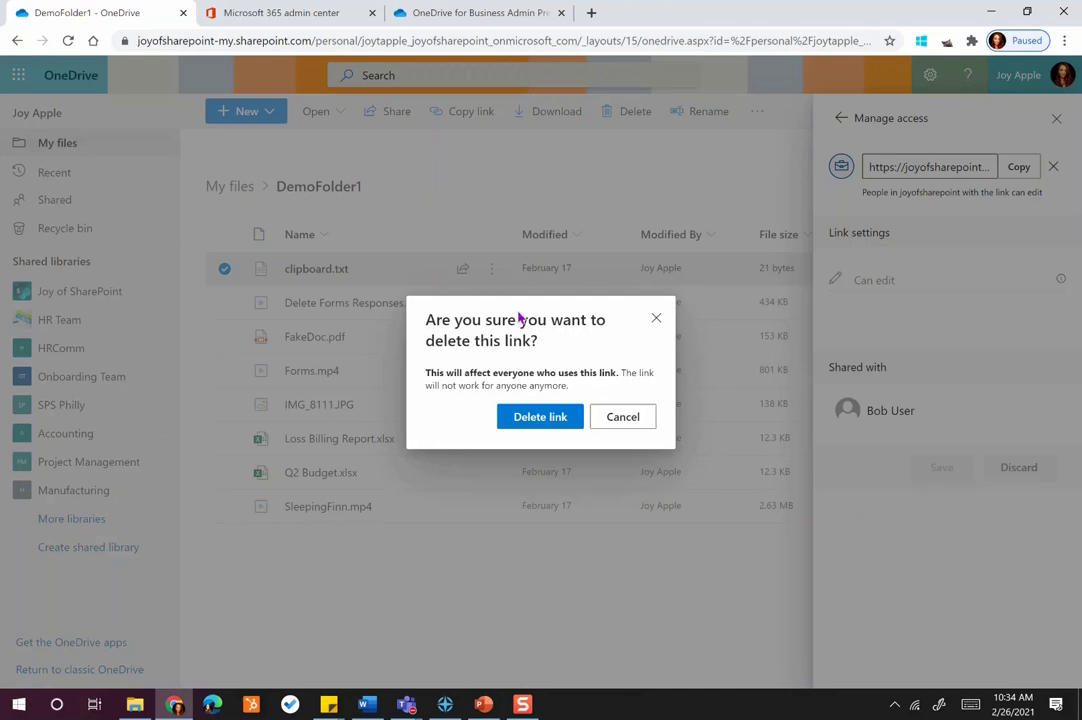
click(540, 418)
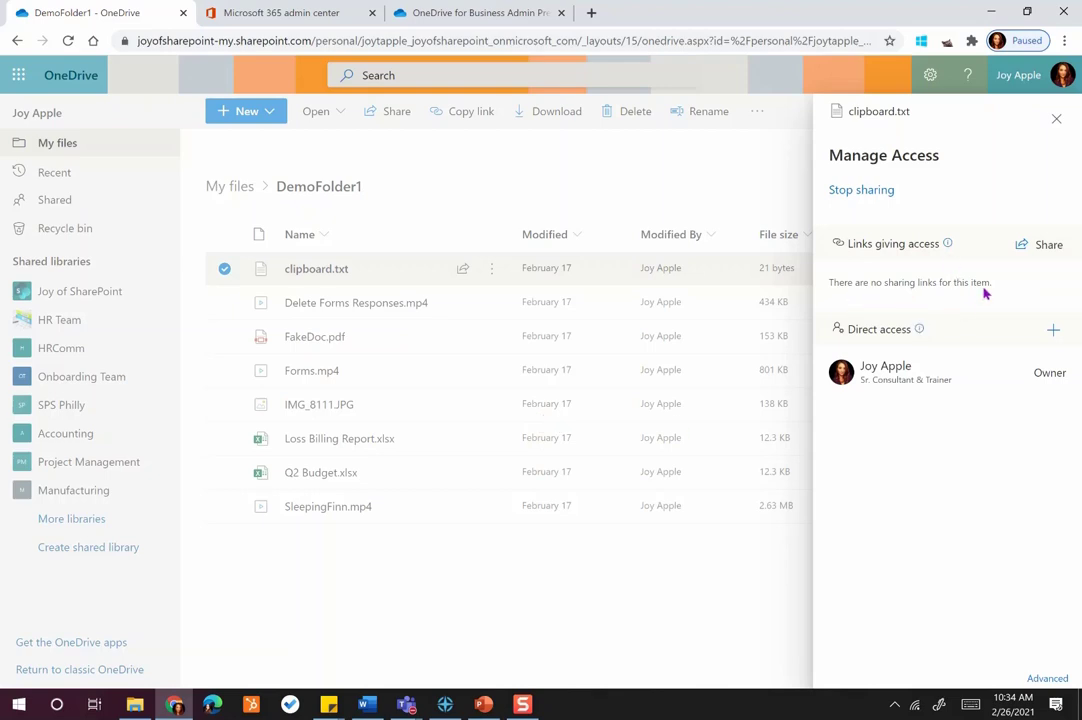
click(1060, 378)
click(1056, 118)
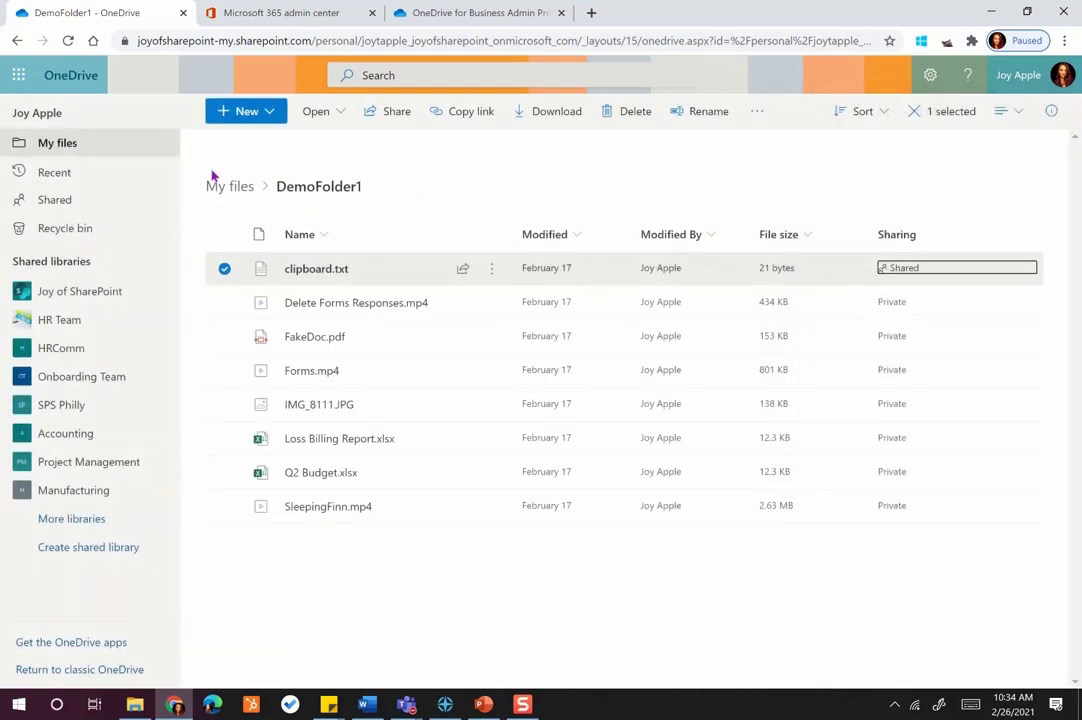
Step: Return to My files and review the permission, expiration and recipient of the Anyone link on Delete Forms Responses.mp4
click(227, 194)
click(229, 189)
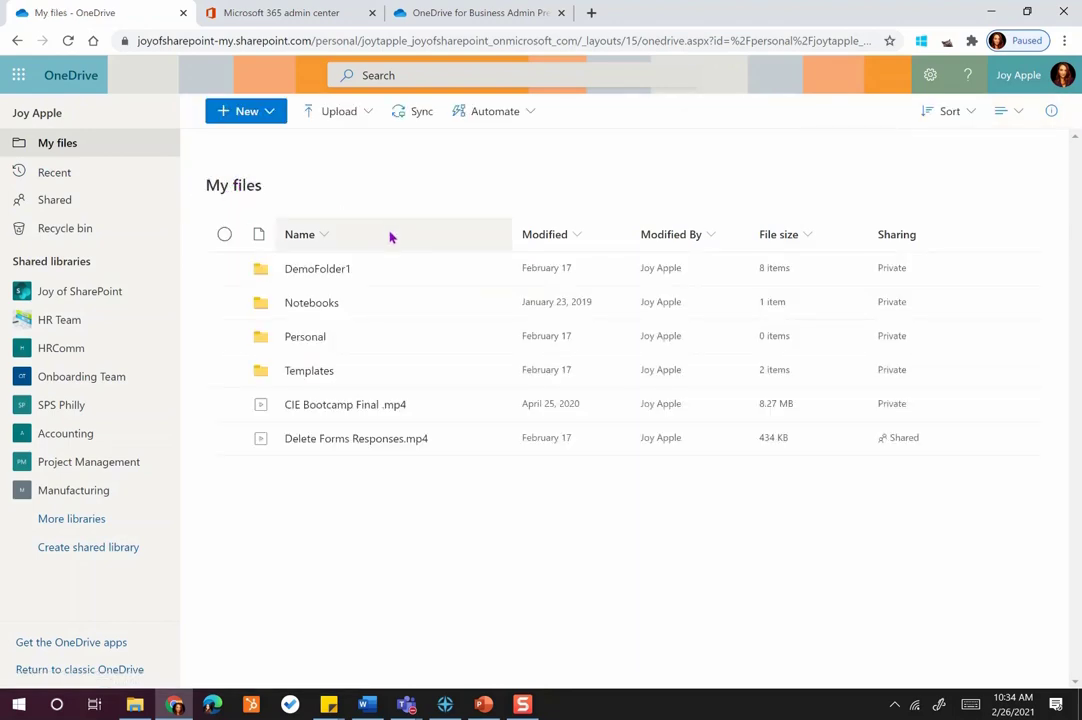
click(902, 440)
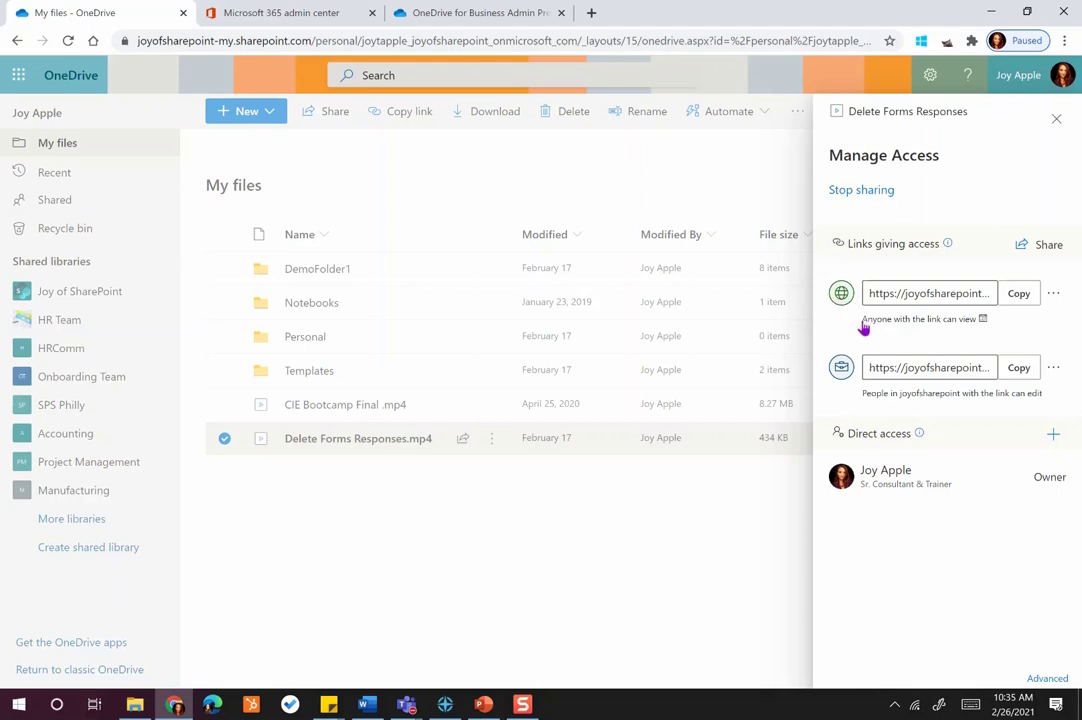
click(979, 319)
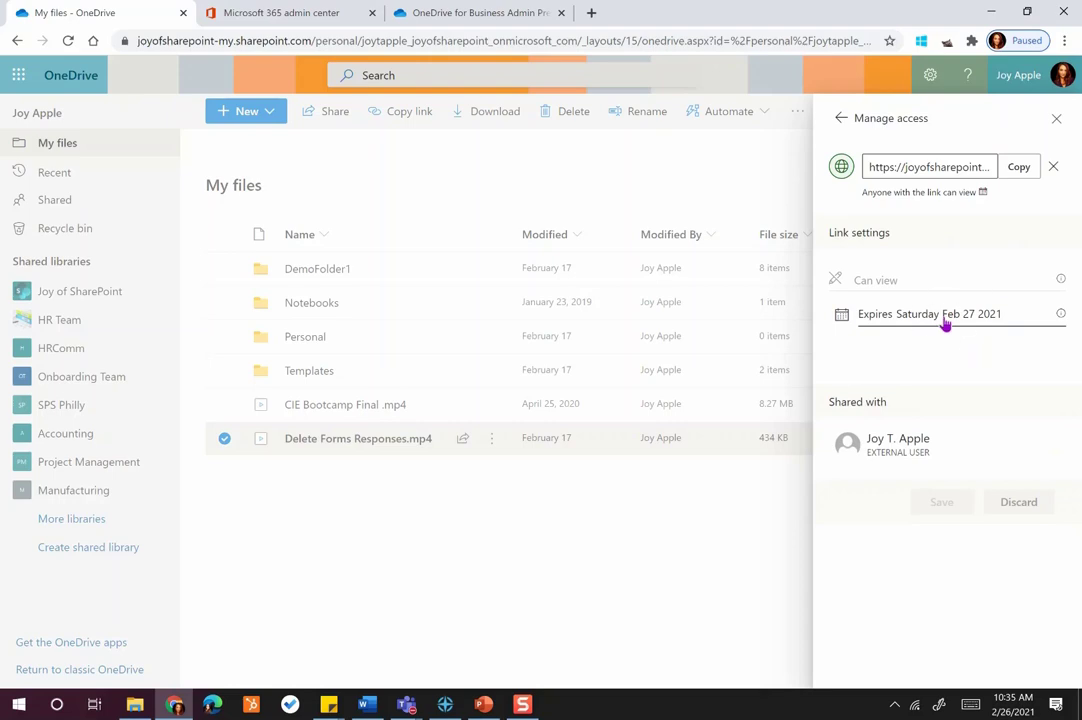
click(912, 455)
click(913, 456)
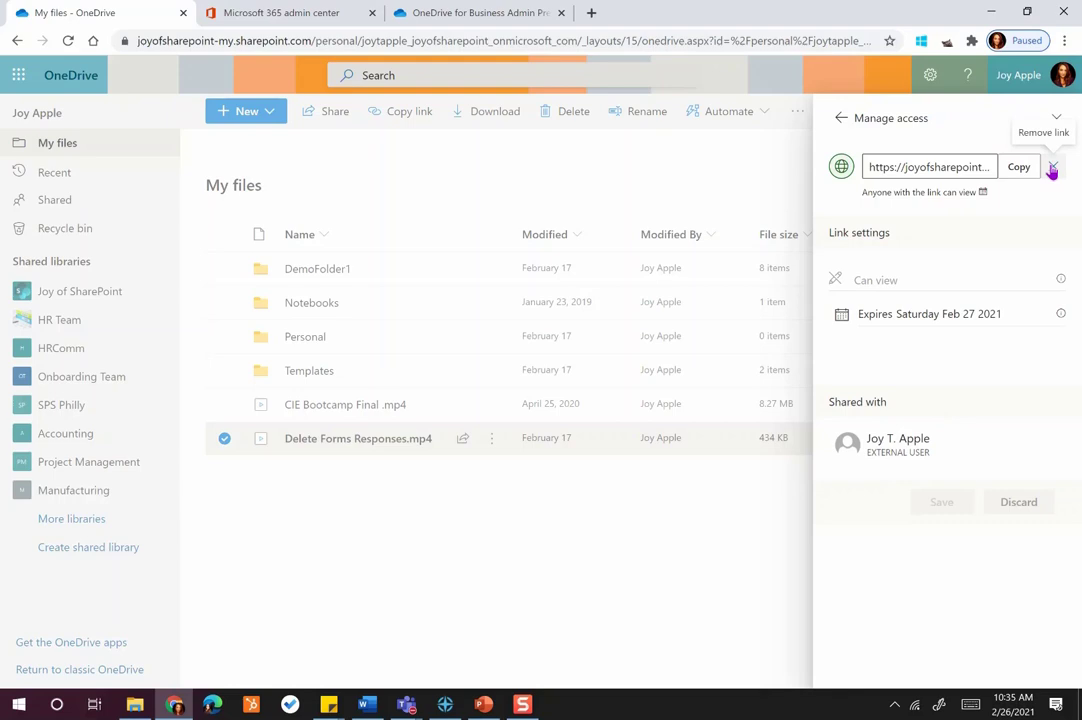
click(840, 119)
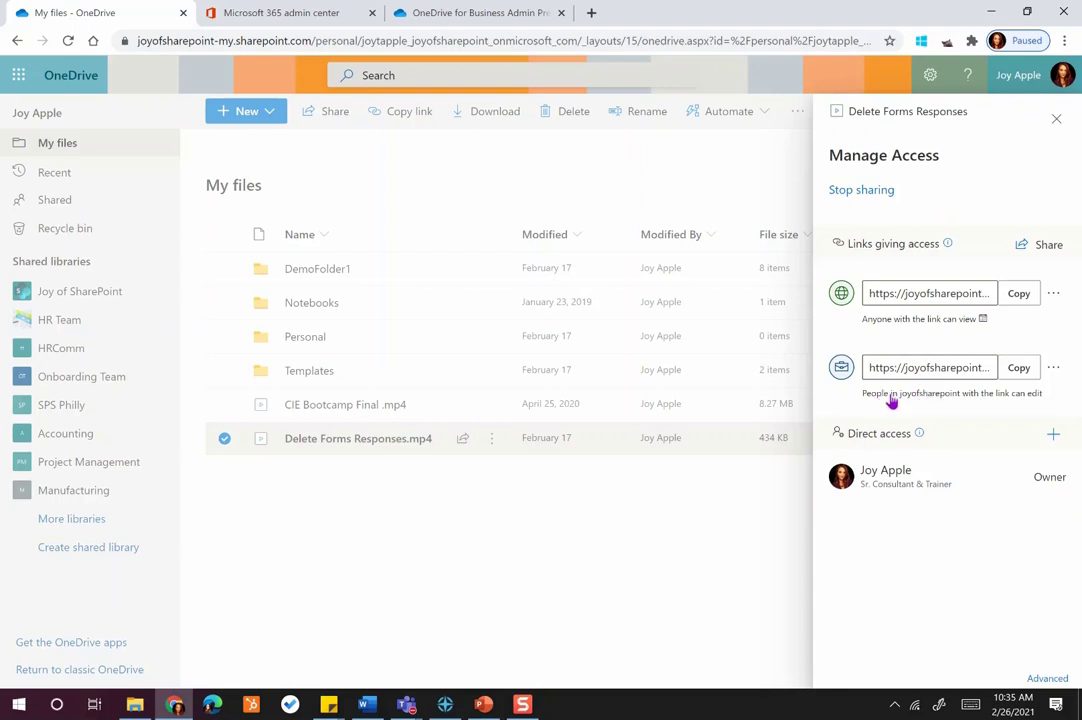
Step: Review the permission and recipient of the People in joyofsharepoint link on Delete Forms Responses.mp4, and return to its access overview
click(1058, 375)
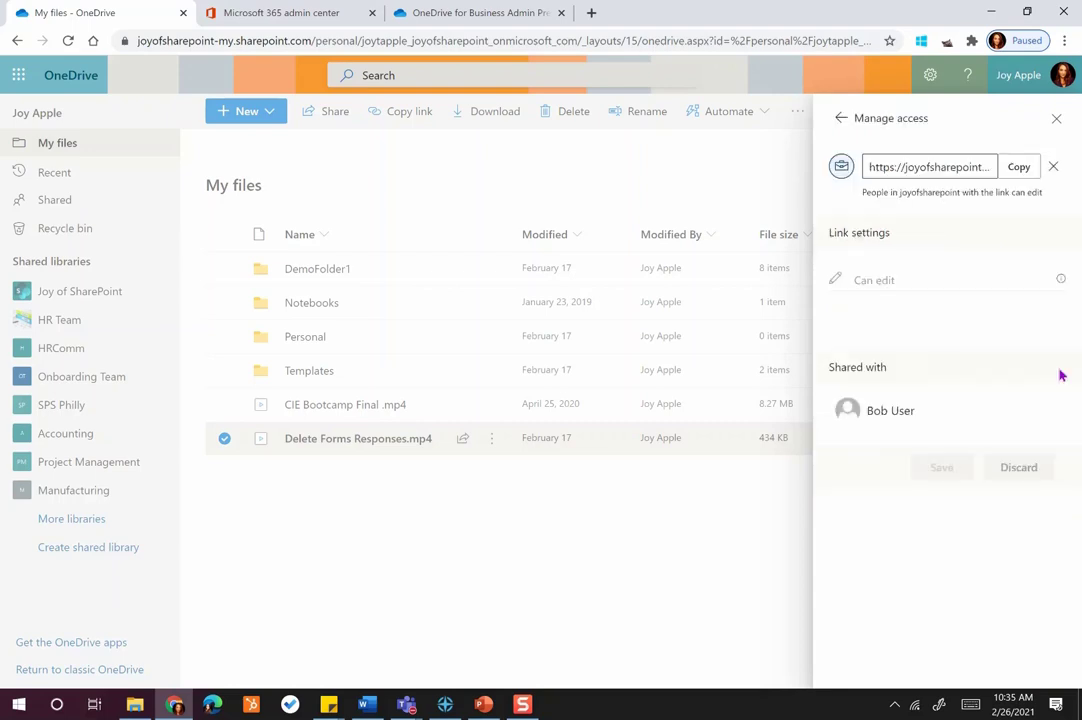
click(887, 421)
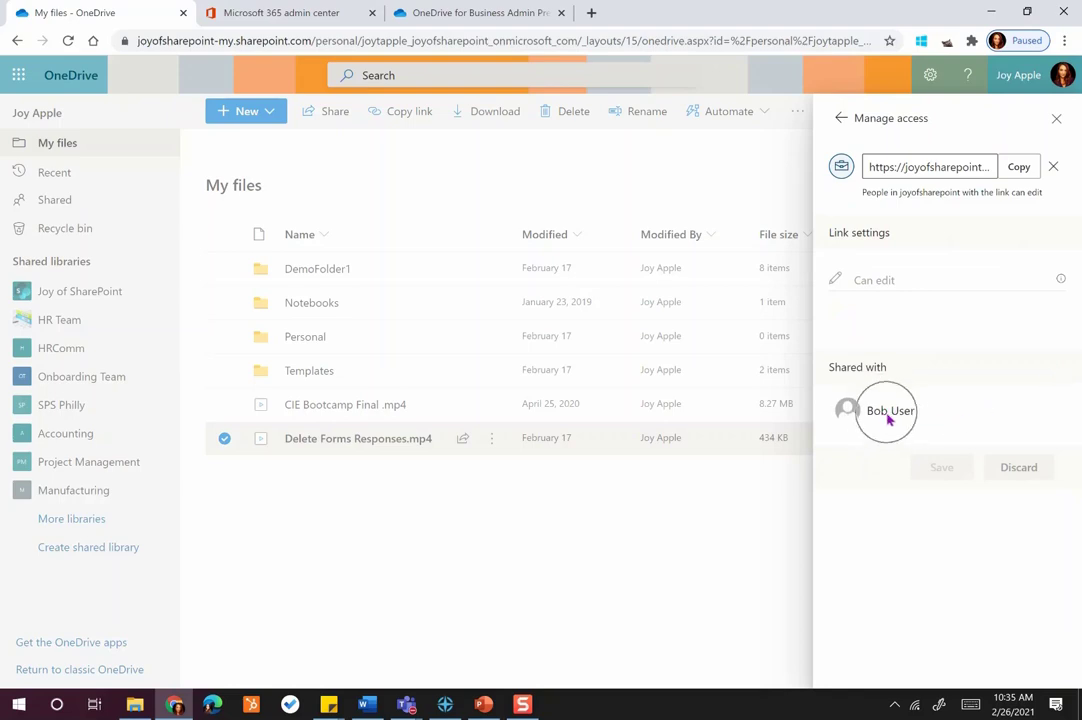
mouse_move(1061, 281)
click(839, 119)
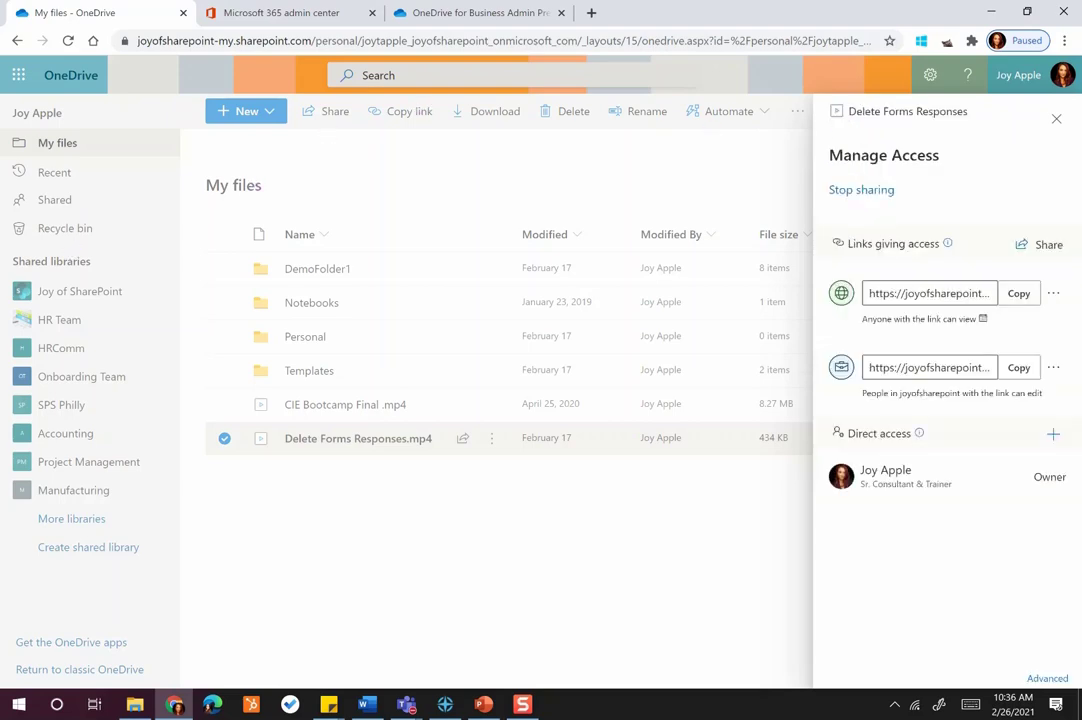